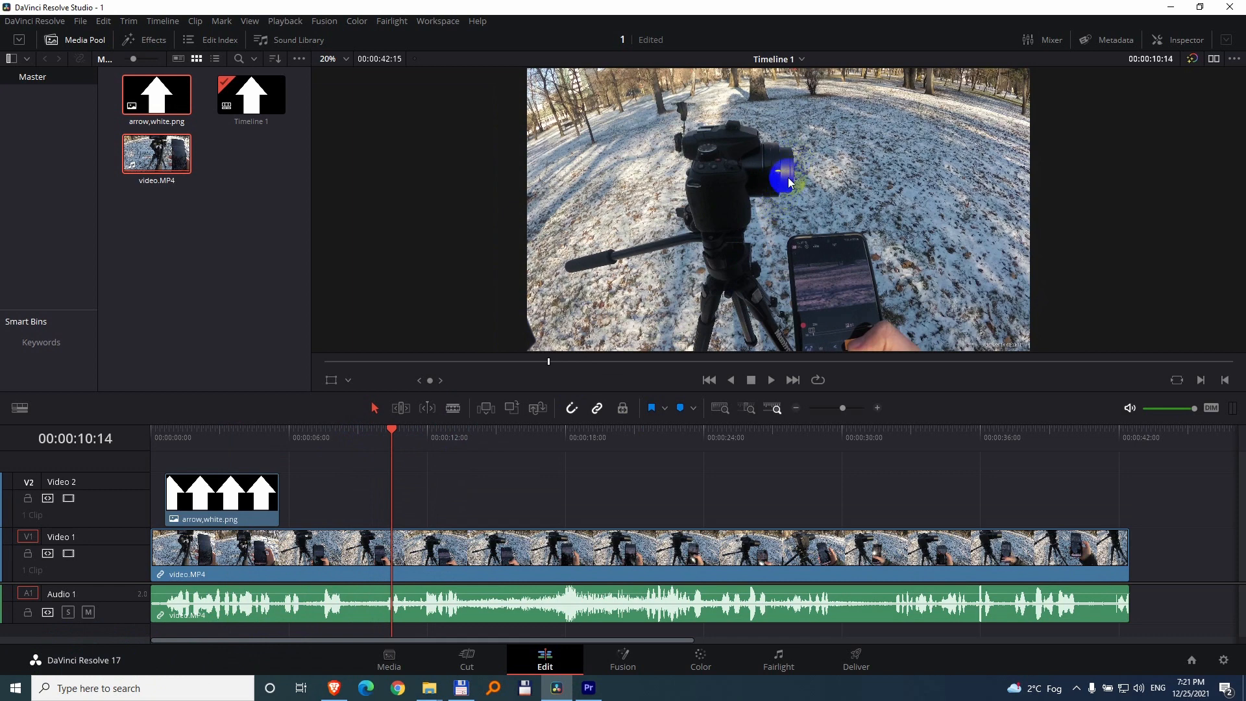
Step: Move the arrow clip on Video 2 to start at 00:00:10:14 and scale it down to a zoom of 0.260
{"action": "left_click_drag", "start_coordinate": [219, 496], "coordinate": [445, 498]}
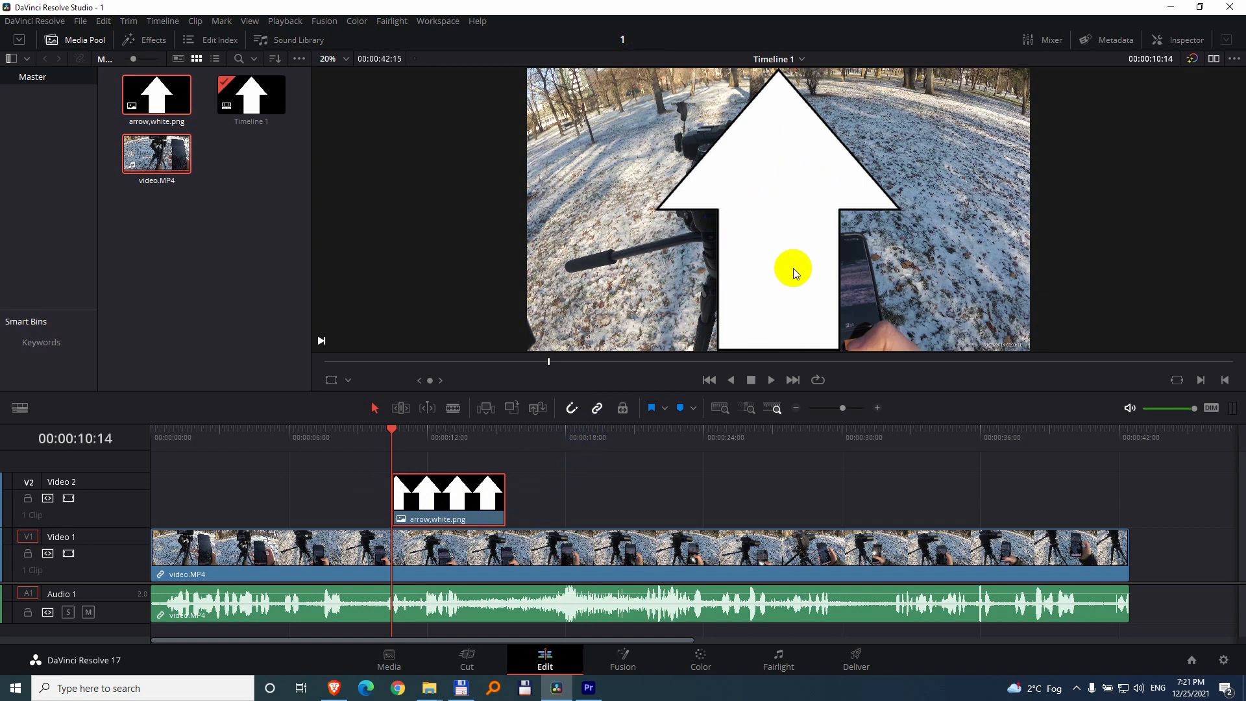
{"action": "left_click", "coordinate": [1177, 43]}
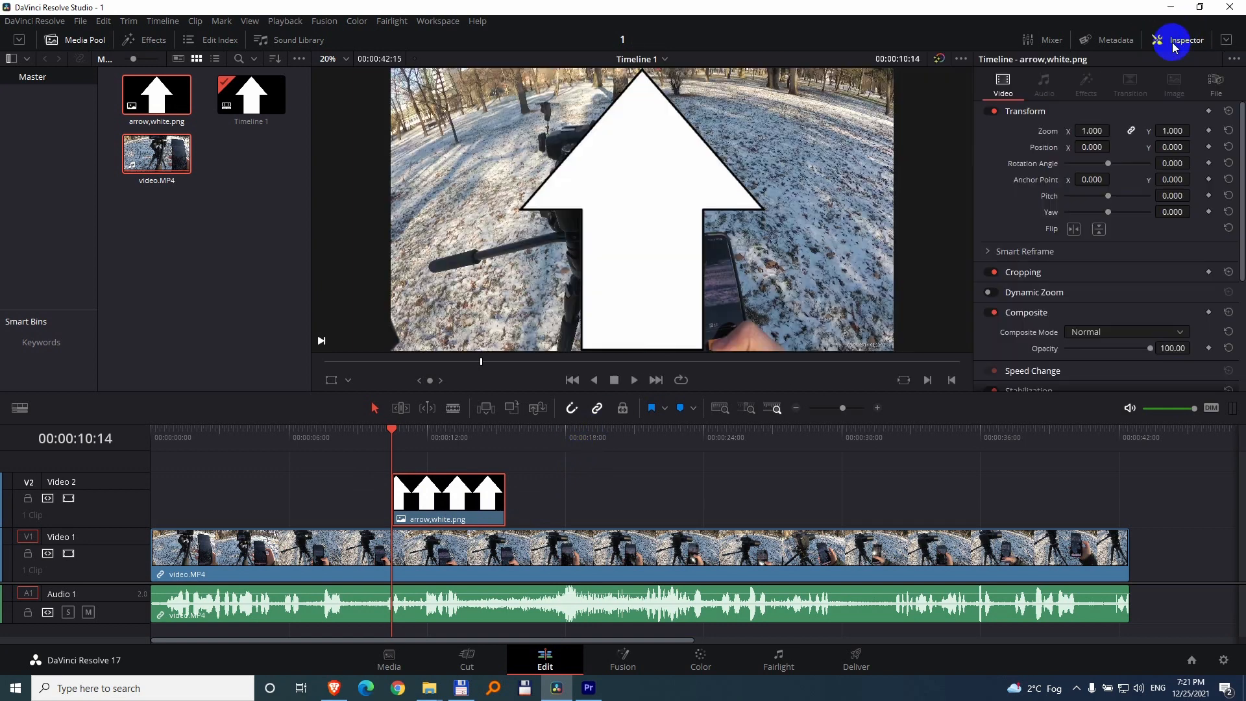
{"action": "left_click", "coordinate": [1022, 112]}
{"action": "left_click", "coordinate": [1023, 132]}
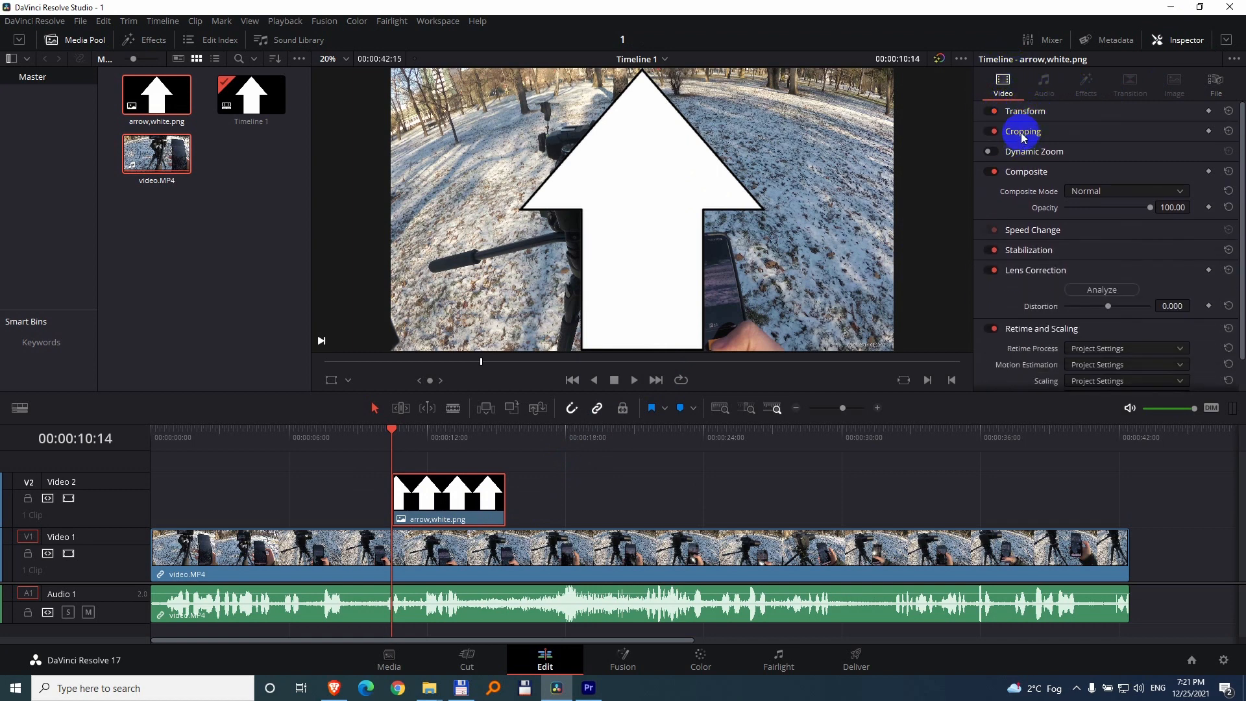
{"action": "left_click", "coordinate": [1019, 134]}
{"action": "left_click", "coordinate": [1024, 111]}
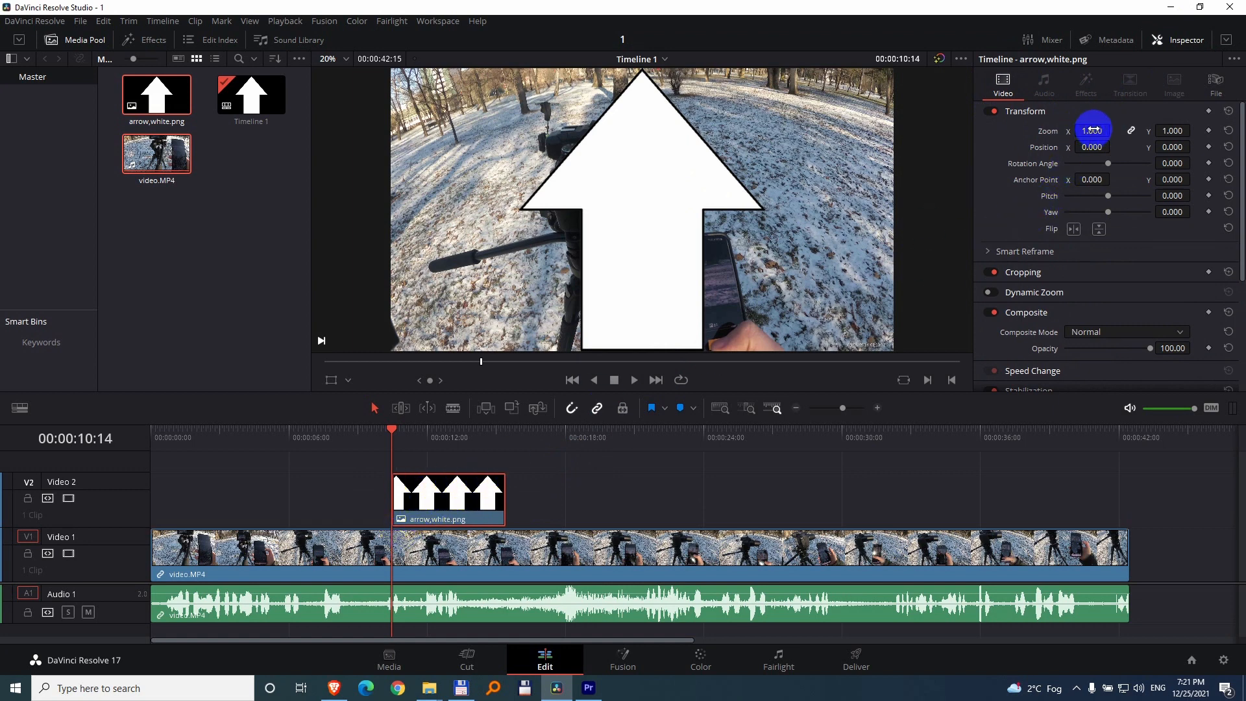
{"action": "mouse_move", "coordinate": [1085, 129]}
{"action": "left_mouse_down"}
{"action": "mouse_move", "coordinate": [1030, 138]}
{"action": "mouse_move", "coordinate": [1090, 130]}
{"action": "left_mouse_up"}
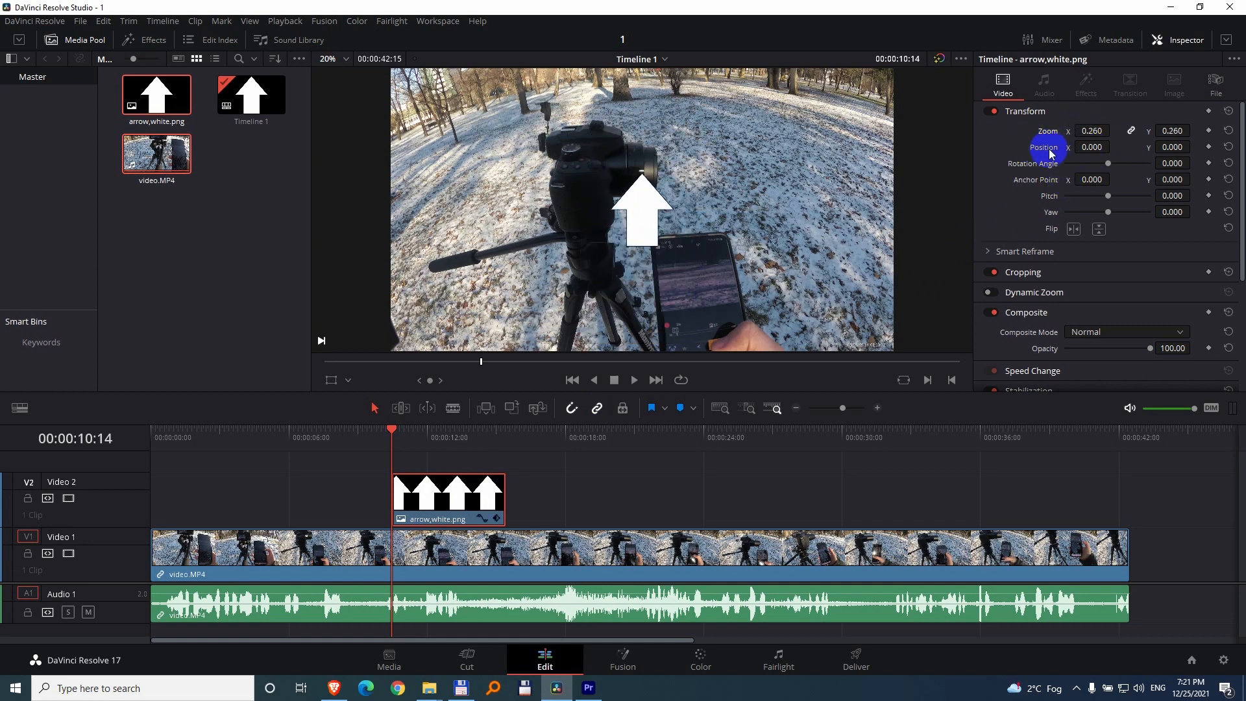
Step: Offset the arrow to position X 900, Y 287 and rotate it to 108.7 degrees so it points at the camera lens
{"action": "mouse_move", "coordinate": [1091, 149]}
{"action": "left_mouse_down"}
{"action": "mouse_move", "coordinate": [624, 352]}
{"action": "mouse_move", "coordinate": [1034, 369]}
{"action": "mouse_move", "coordinate": [1096, 149]}
{"action": "left_mouse_up"}
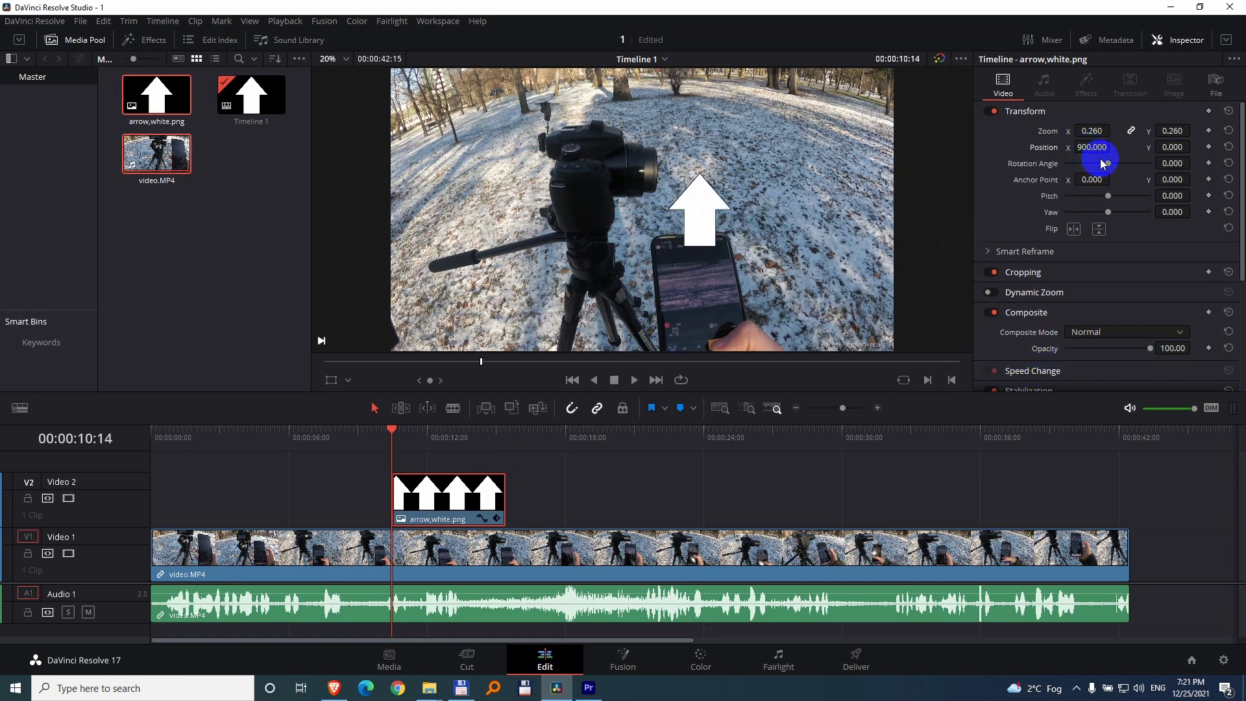
{"action": "left_click_drag", "start_coordinate": [1185, 149], "coordinate": [1160, 172]}
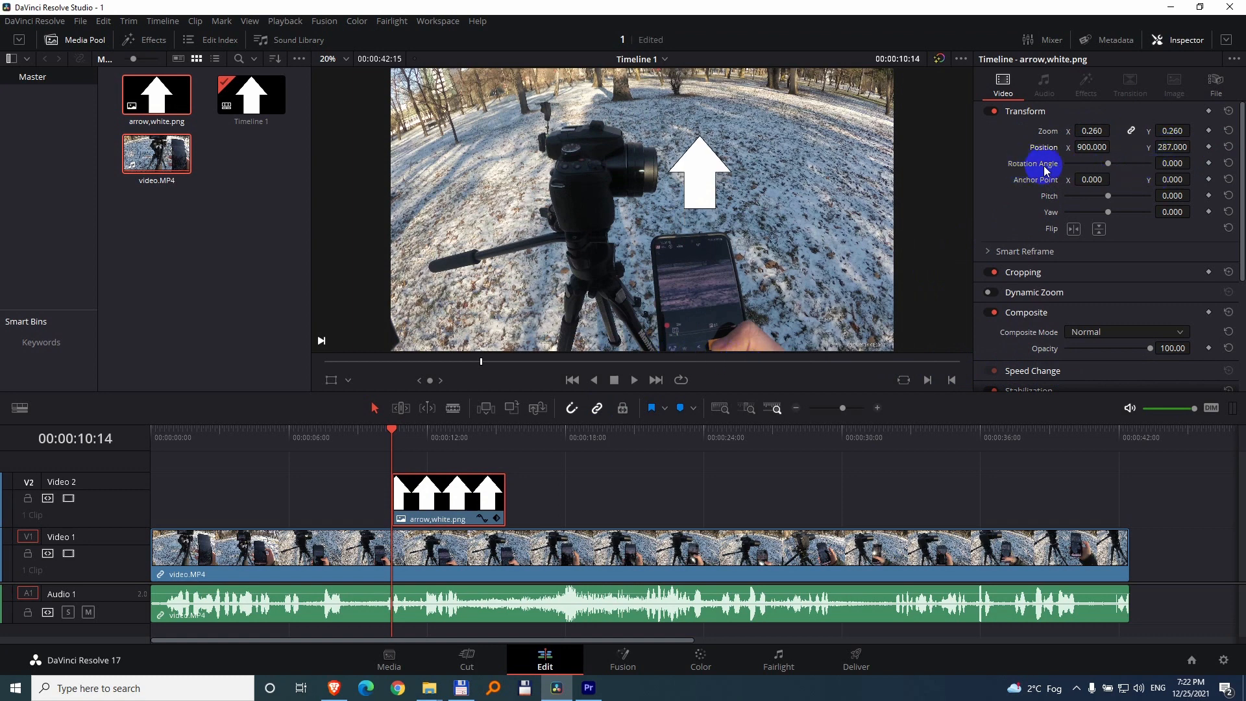
{"action": "left_click_drag", "start_coordinate": [1182, 162], "coordinate": [1071, 370]}
{"action": "left_click_drag", "start_coordinate": [1181, 328], "coordinate": [649, 341]}
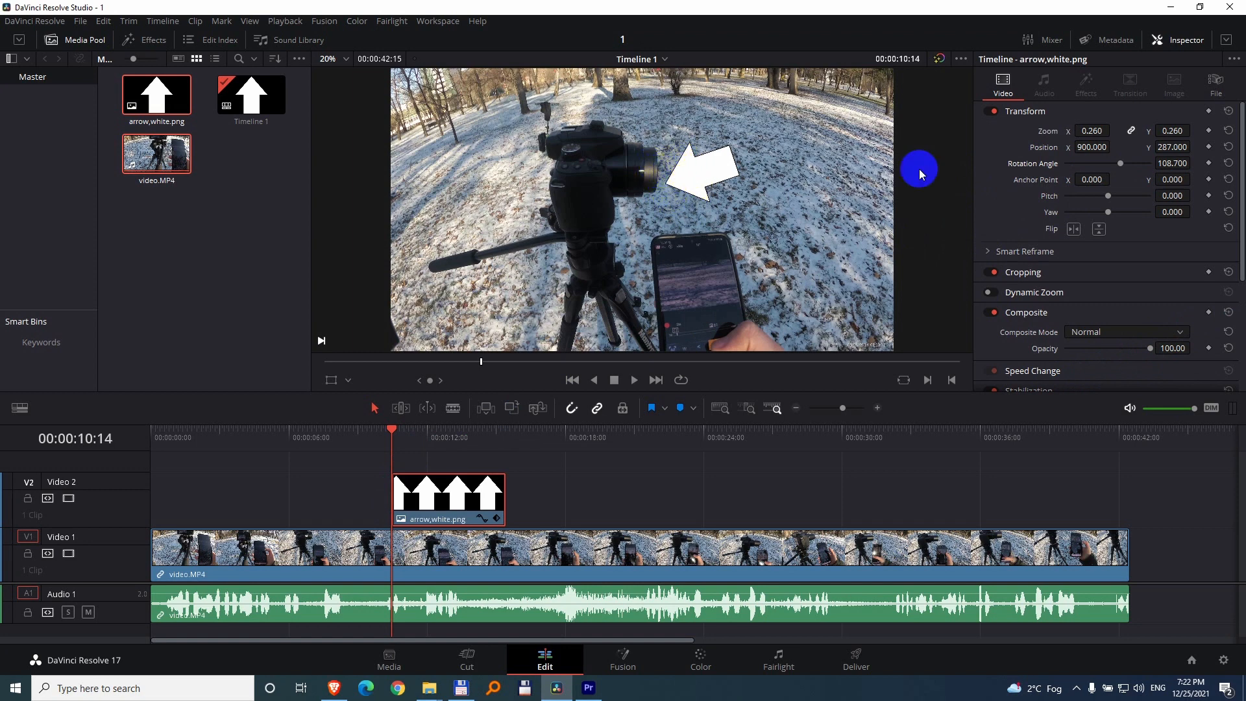
Step: Adjust the arrow's position to X 783, Y 379 at the lens and add a position keyframe at 00:00:10:14
{"action": "left_click_drag", "start_coordinate": [1087, 146], "coordinate": [1009, 148]}
{"action": "left_click_drag", "start_coordinate": [1167, 147], "coordinate": [1226, 148]}
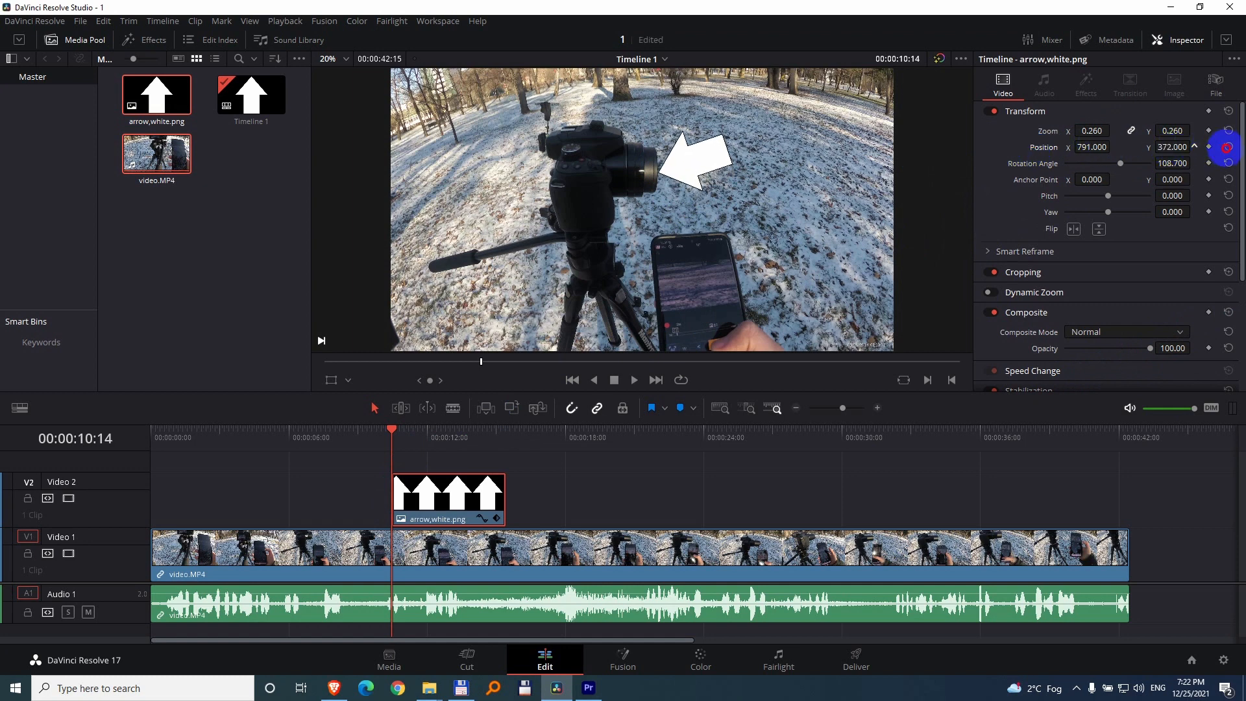
{"action": "left_click_drag", "start_coordinate": [1093, 147], "coordinate": [1084, 147]}
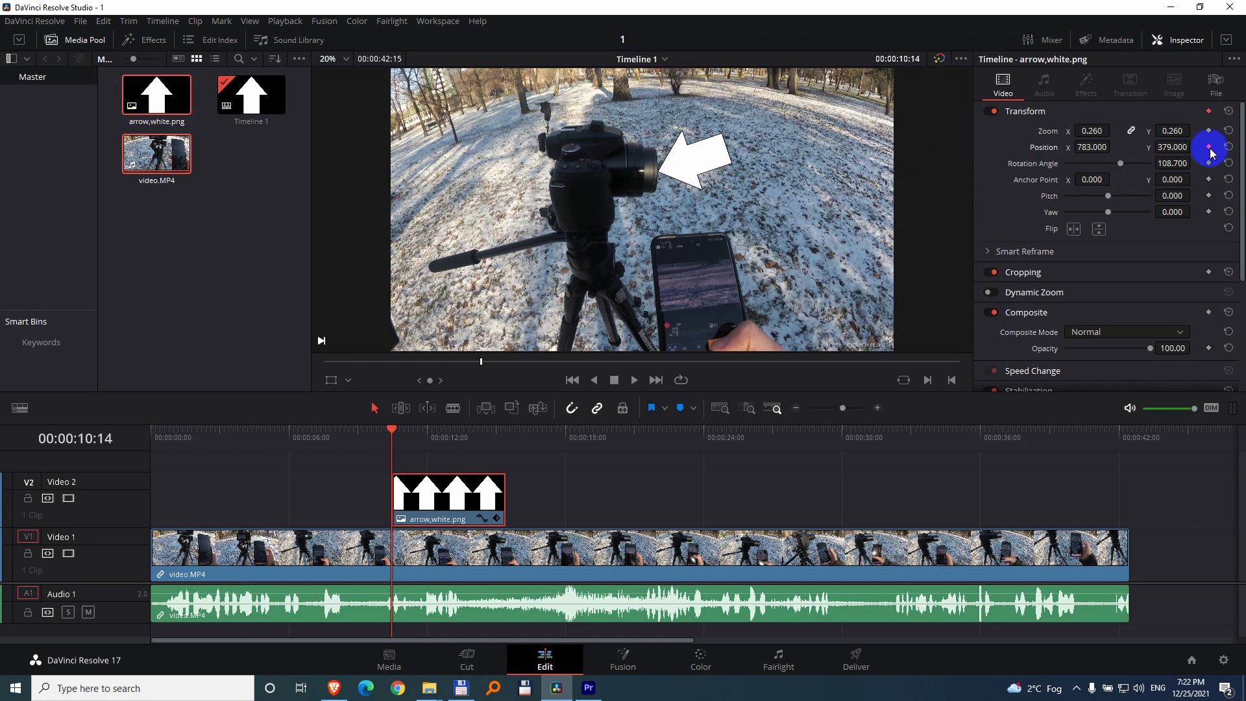
{"action": "left_click_drag", "start_coordinate": [1212, 150], "coordinate": [779, 154]}
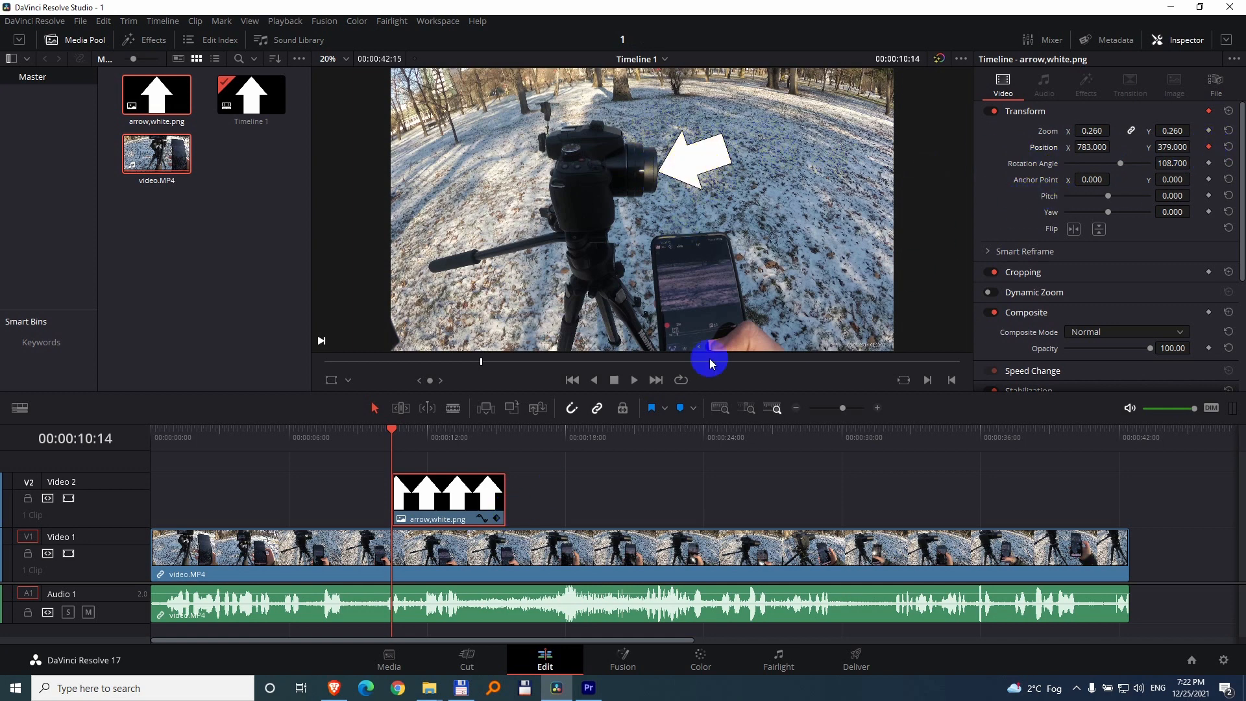
Step: Expand the keyframe track beneath the arrow clip and enlarge the timeline around it
{"action": "left_click", "coordinate": [498, 520]}
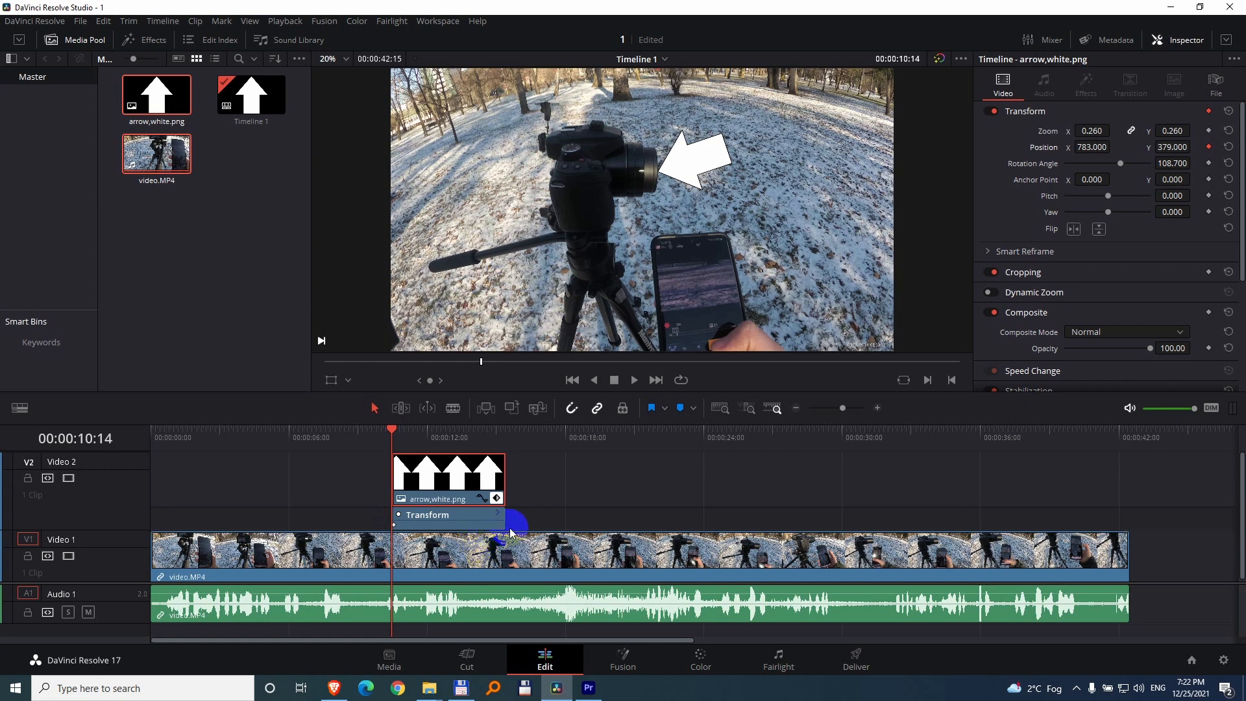
{"action": "scroll", "coordinate": [509, 528], "scroll_direction": "up", "scroll_amount": 3}
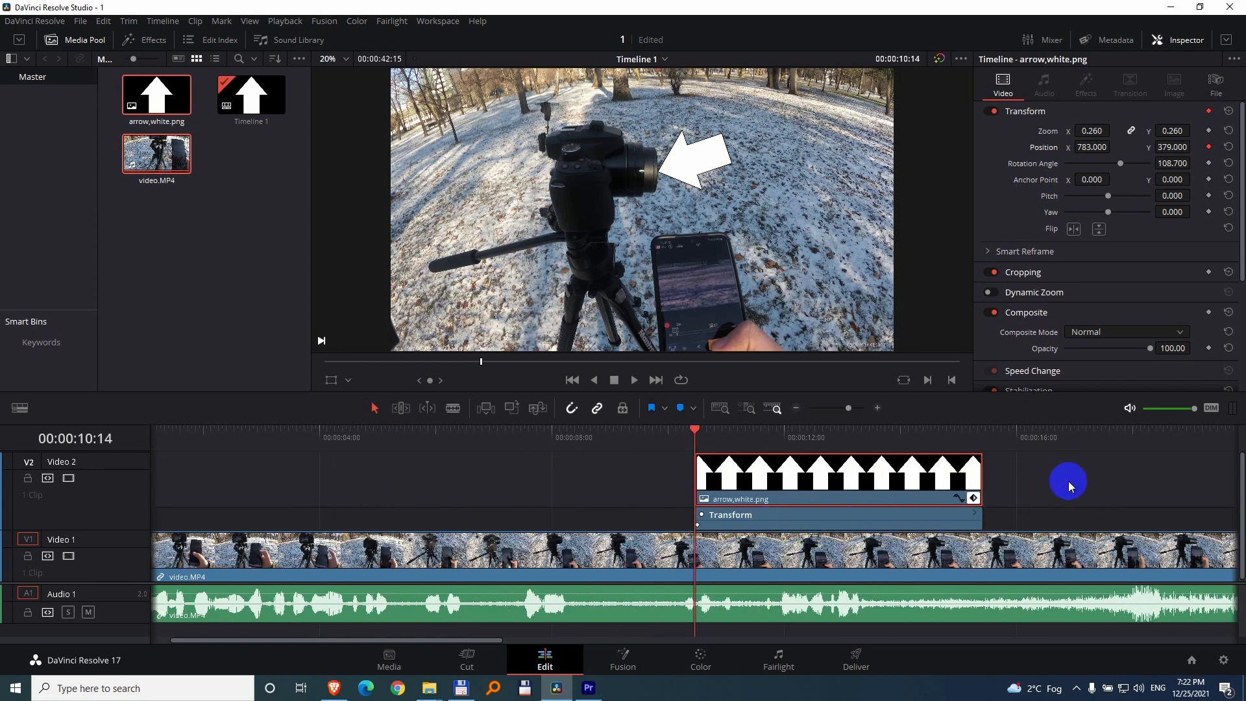
{"action": "left_click_drag", "start_coordinate": [1107, 493], "coordinate": [848, 494]}
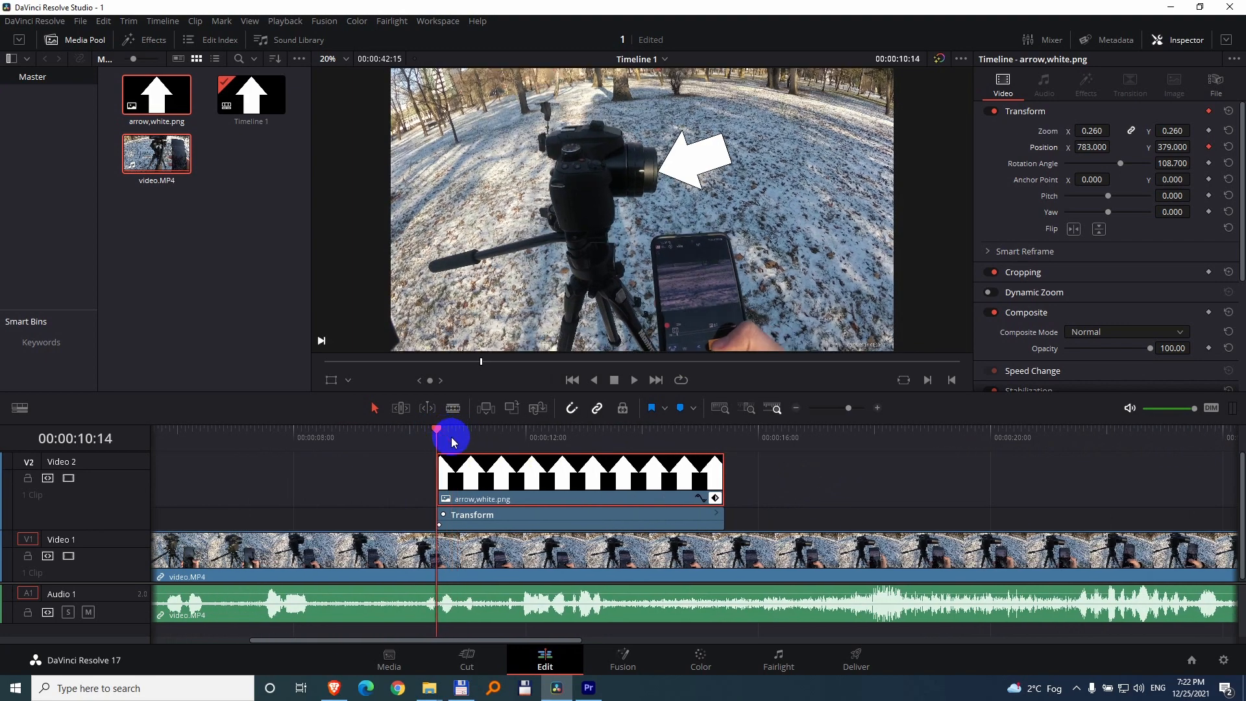
Step: Turn off snapping and keyframe the arrow's position at 00:00:10:28 to X 906, Y 469
{"action": "left_click", "coordinate": [572, 408]}
{"action": "left_click_drag", "start_coordinate": [435, 429], "coordinate": [465, 431]}
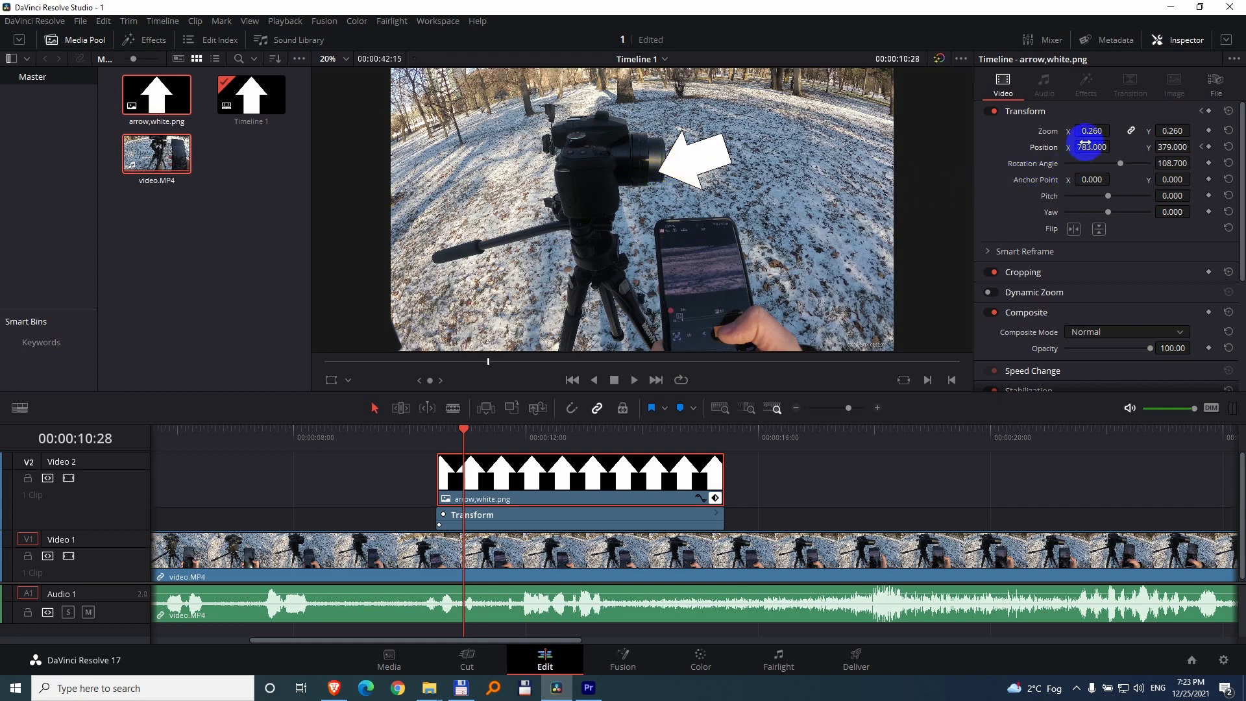
{"action": "left_click_drag", "start_coordinate": [1087, 149], "coordinate": [1227, 148]}
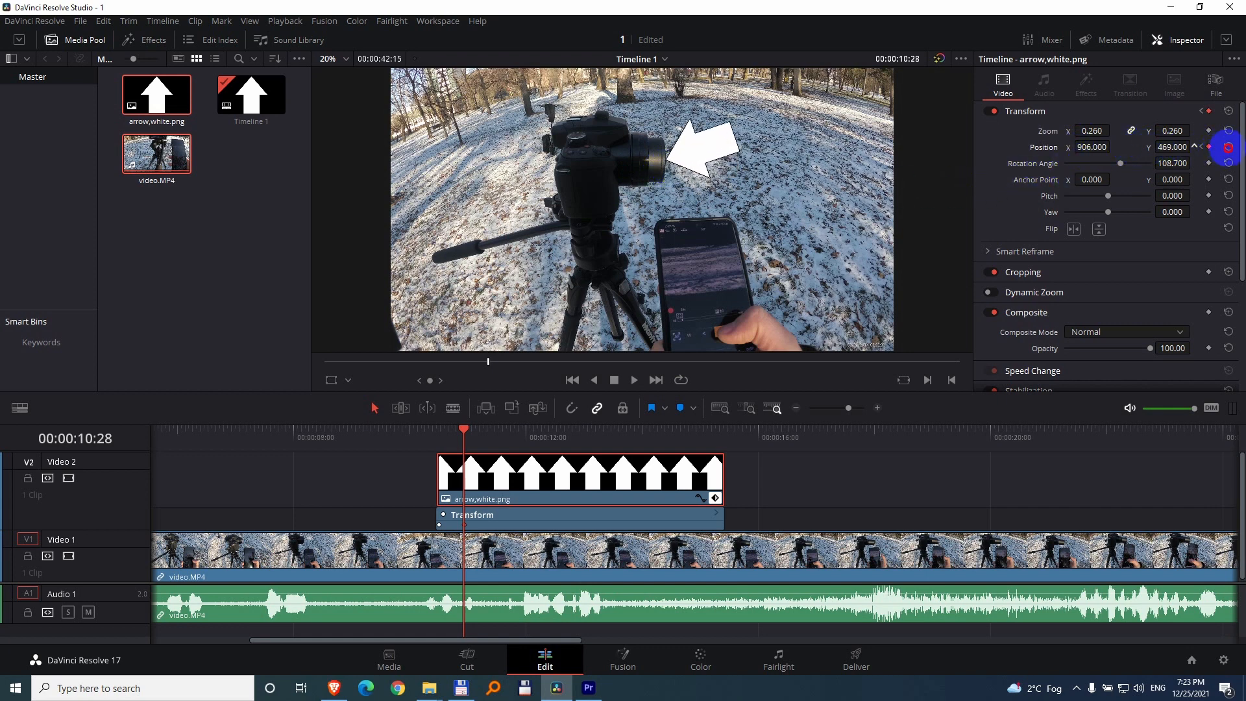
Step: Keyframe the arrow's position at 00:00:11:14 to about X 1074, and at 00:00:12:00 to X 1174, Y 451
{"action": "left_click_drag", "start_coordinate": [466, 430], "coordinate": [494, 429]}
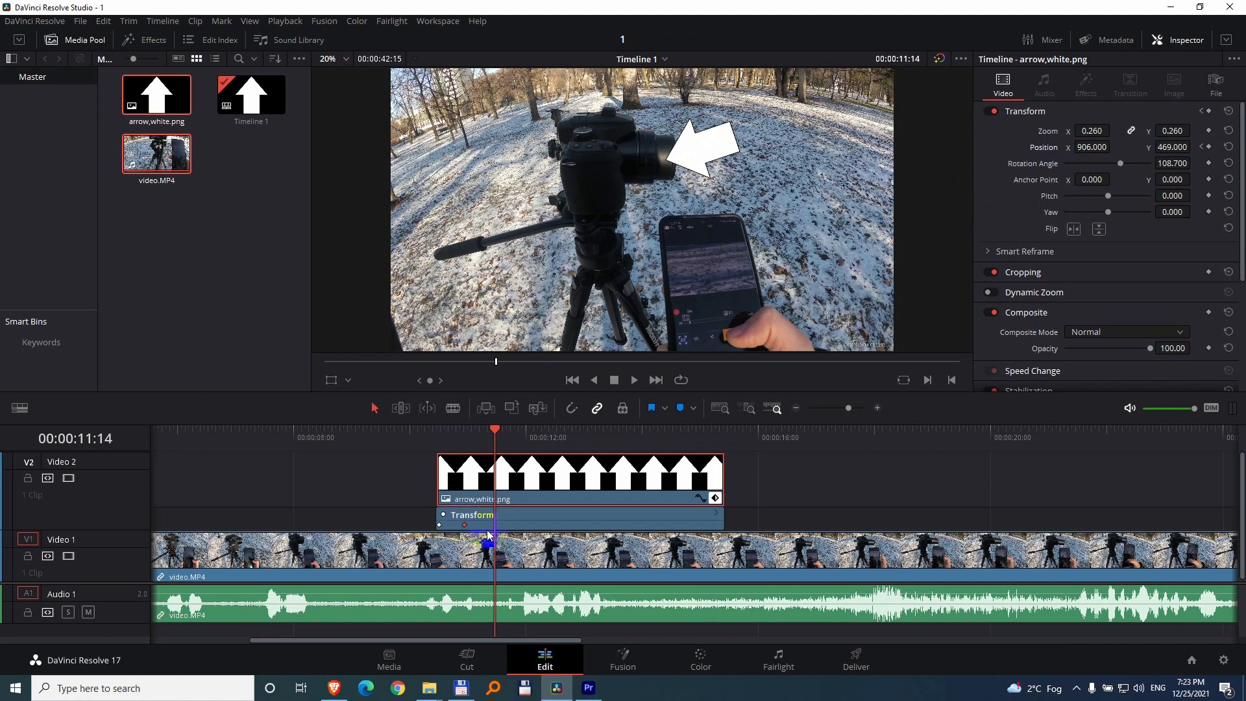
{"action": "left_click", "coordinate": [1079, 149]}
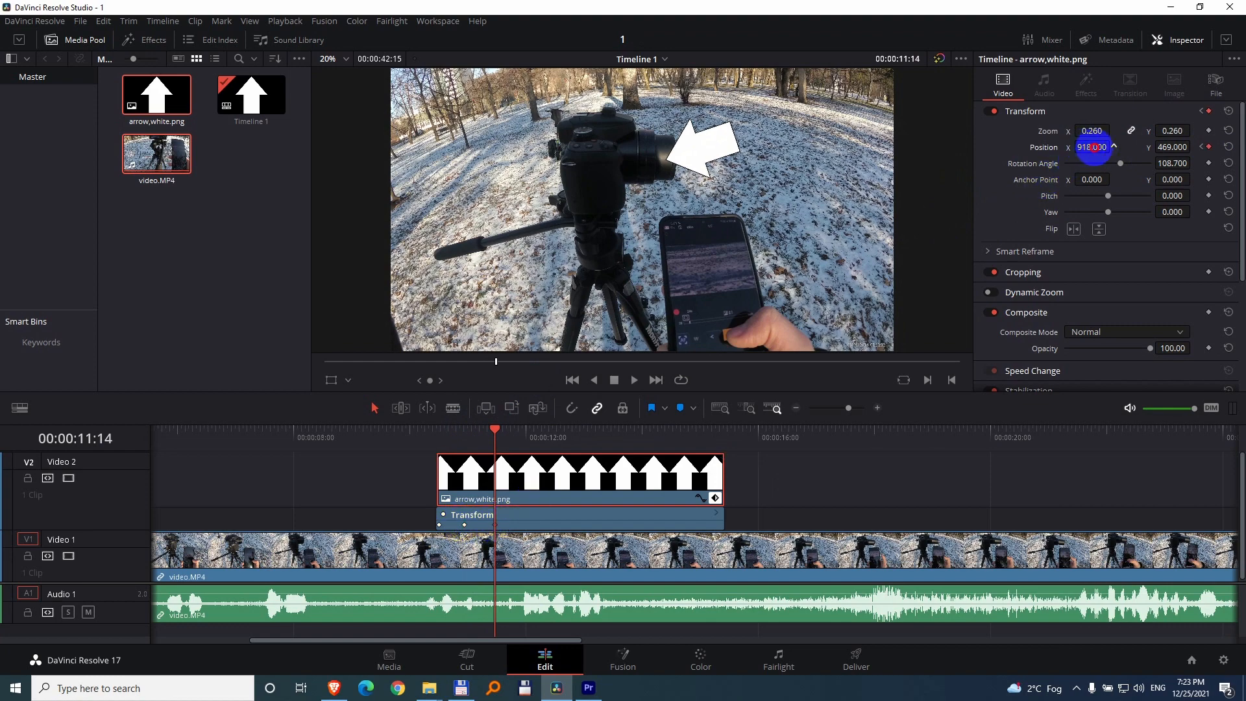
{"action": "left_click_drag", "start_coordinate": [1095, 147], "coordinate": [1188, 149]}
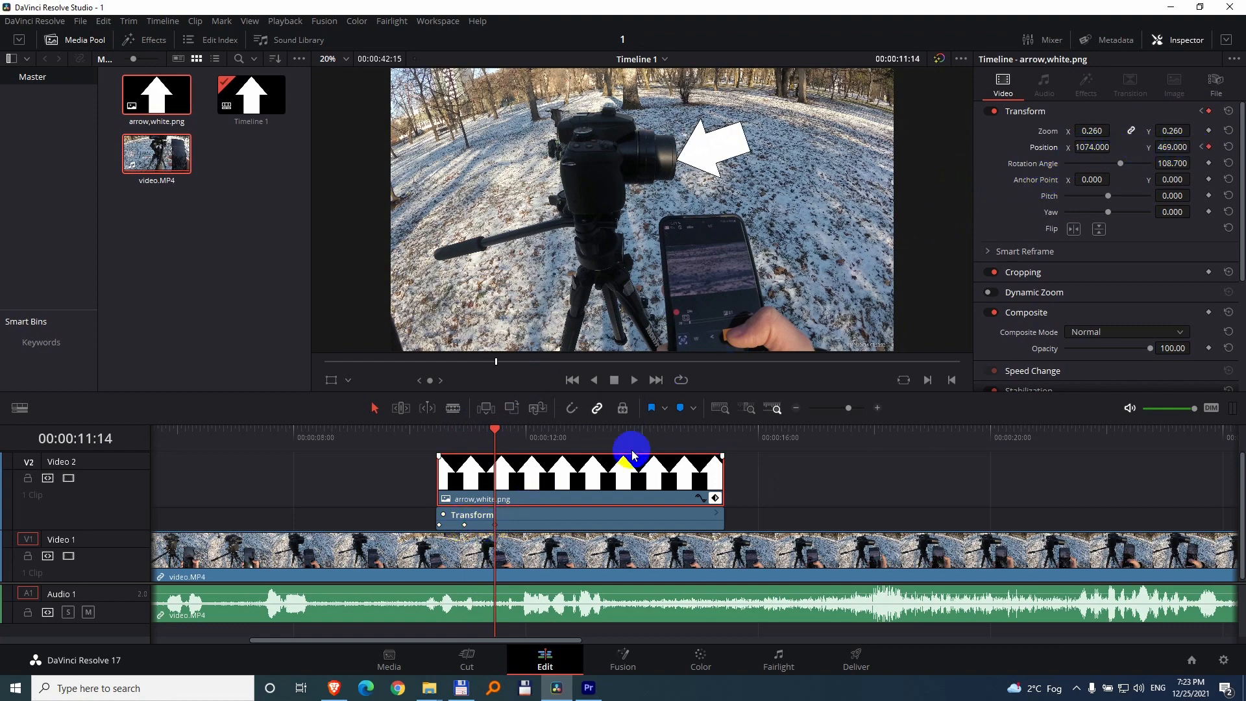
{"action": "left_click_drag", "start_coordinate": [498, 429], "coordinate": [526, 431]}
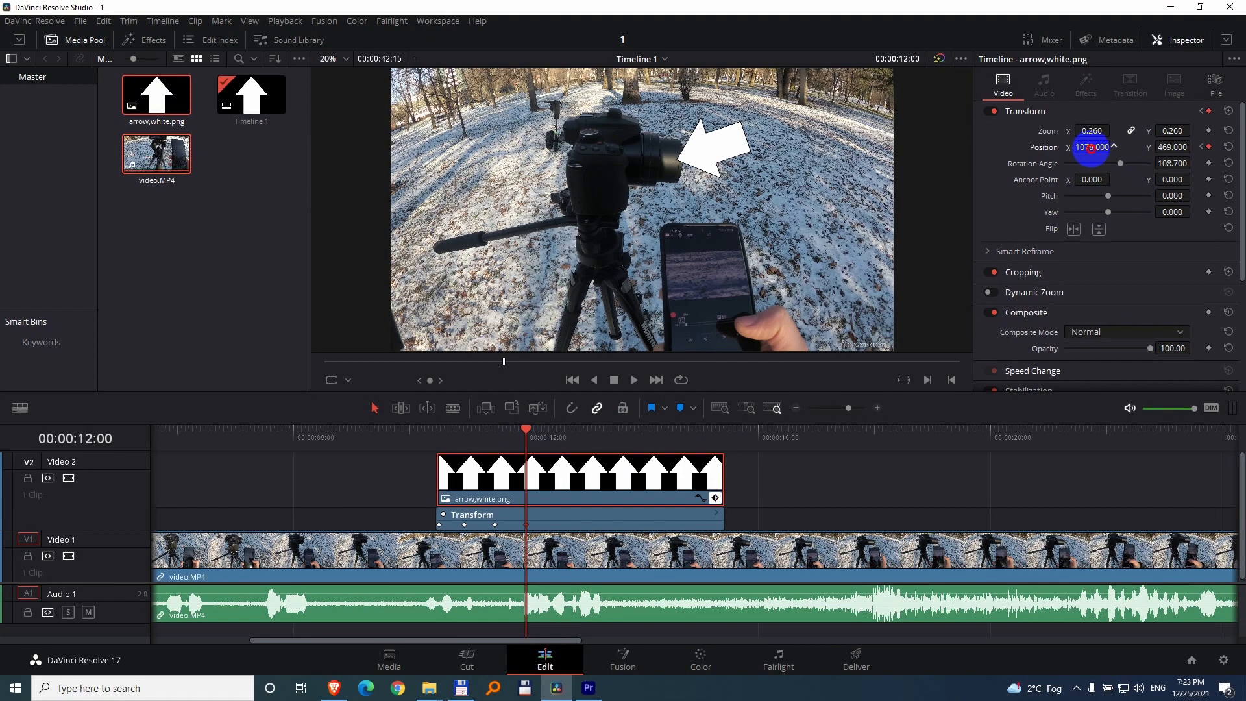
{"action": "left_click_drag", "start_coordinate": [1091, 148], "coordinate": [1171, 148]}
Step: Keyframe the arrow's position at 00:00:12:16 to about X 1118, Y 480 to keep its tip on the lens
{"action": "left_click", "coordinate": [532, 429]}
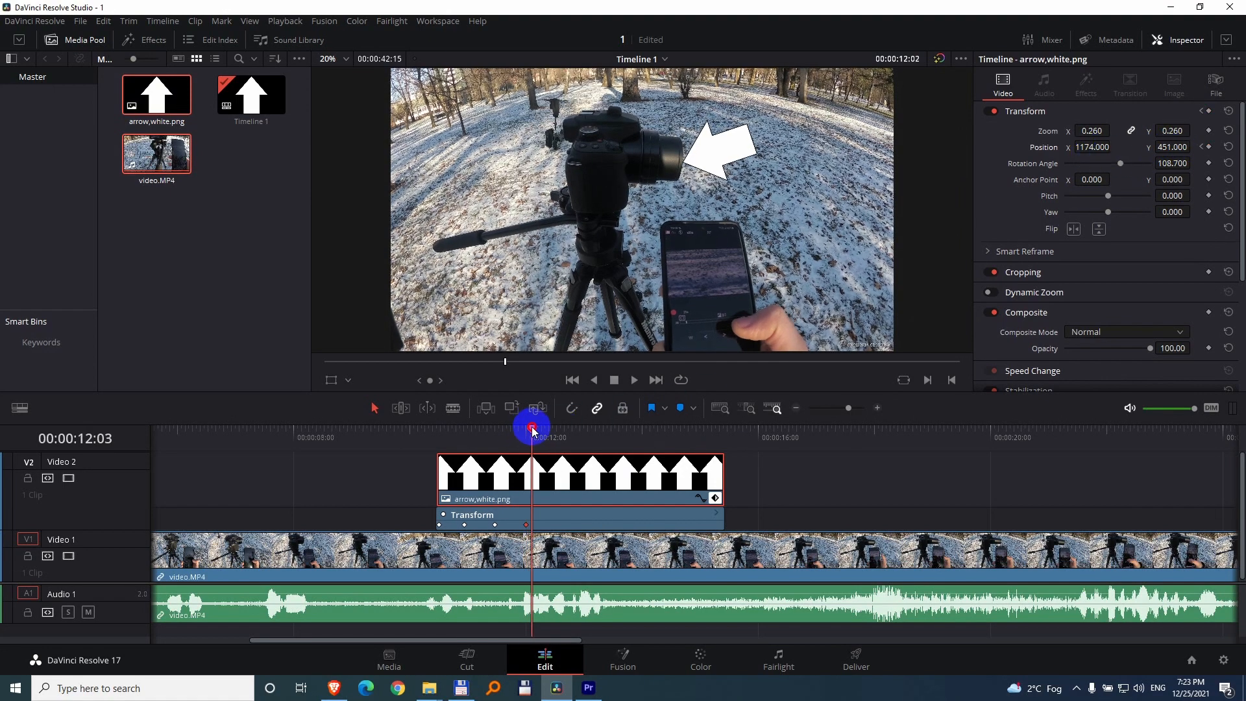
{"action": "left_click_drag", "start_coordinate": [532, 430], "coordinate": [556, 431]}
{"action": "left_click_drag", "start_coordinate": [1095, 148], "coordinate": [1060, 148]}
{"action": "left_click_drag", "start_coordinate": [1171, 147], "coordinate": [1199, 152]}
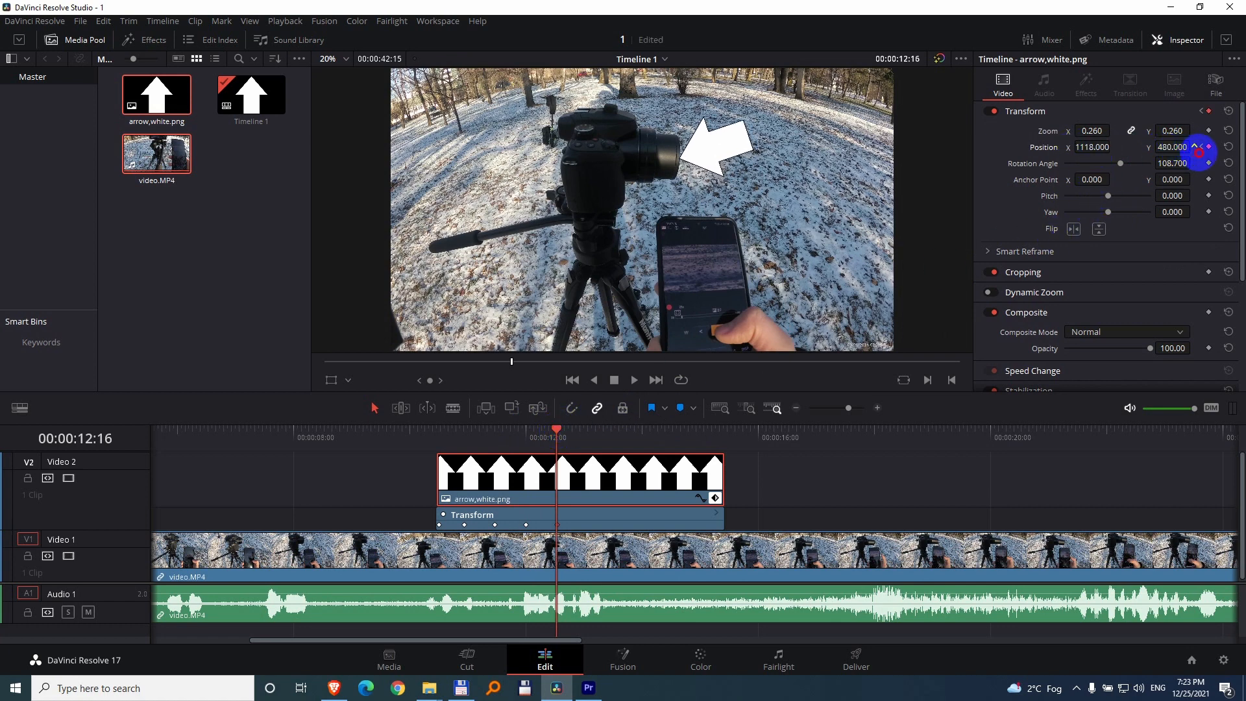
Step: Keyframe the arrow's X position to 1213 about midway between 00:00:12:16 and 00:00:13:21, and to 1311 at 00:00:13:21
{"action": "left_click_drag", "start_coordinate": [556, 429], "coordinate": [593, 428]}
{"action": "left_click_drag", "start_coordinate": [1078, 149], "coordinate": [1146, 159]}
{"action": "left_click_drag", "start_coordinate": [591, 427], "coordinate": [624, 431]}
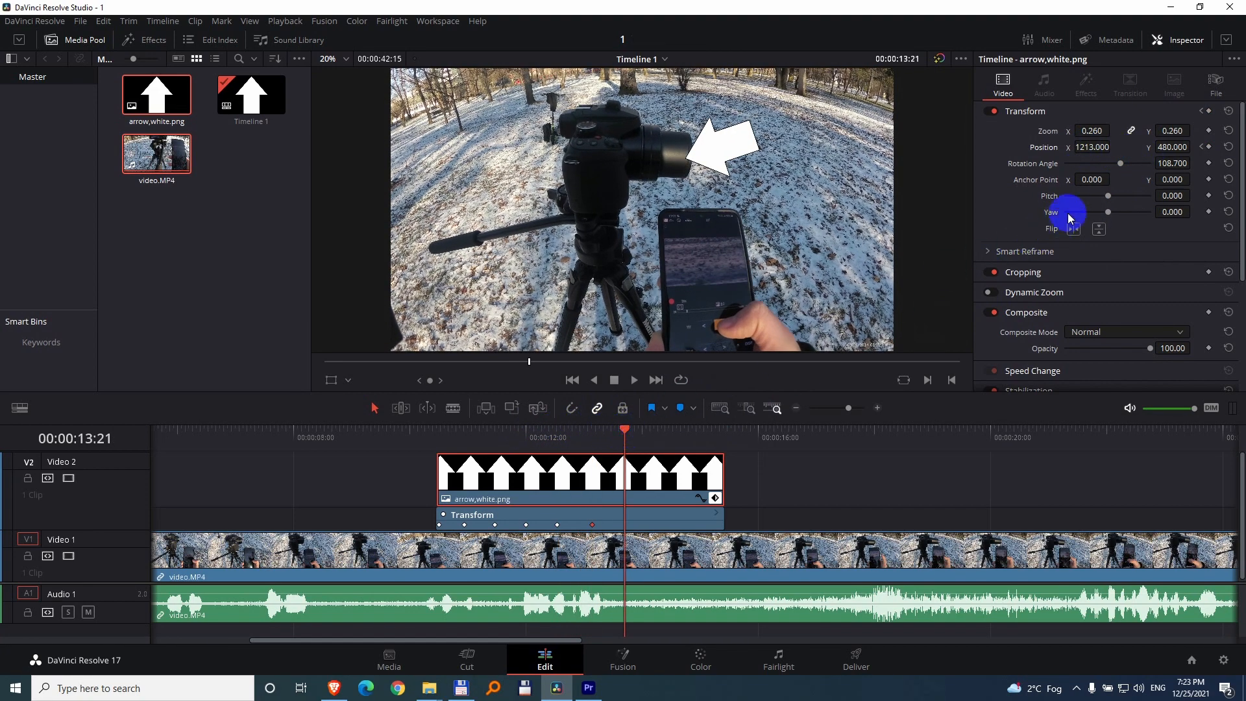
{"action": "left_click_drag", "start_coordinate": [1082, 148], "coordinate": [1147, 155]}
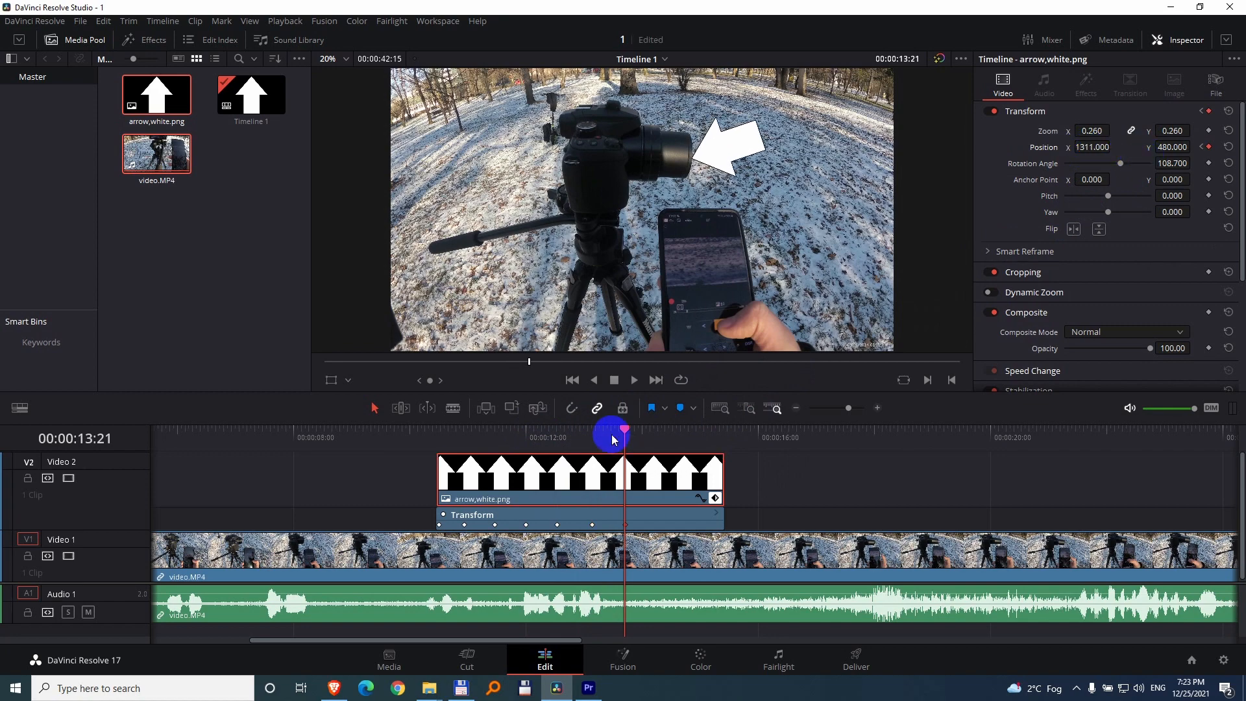
Step: Keyframe the arrow's position at 00:00:14:09 to X 1340, Y 505, and at 00:00:14:26 to X 1399
{"action": "left_click_drag", "start_coordinate": [612, 439], "coordinate": [660, 426]}
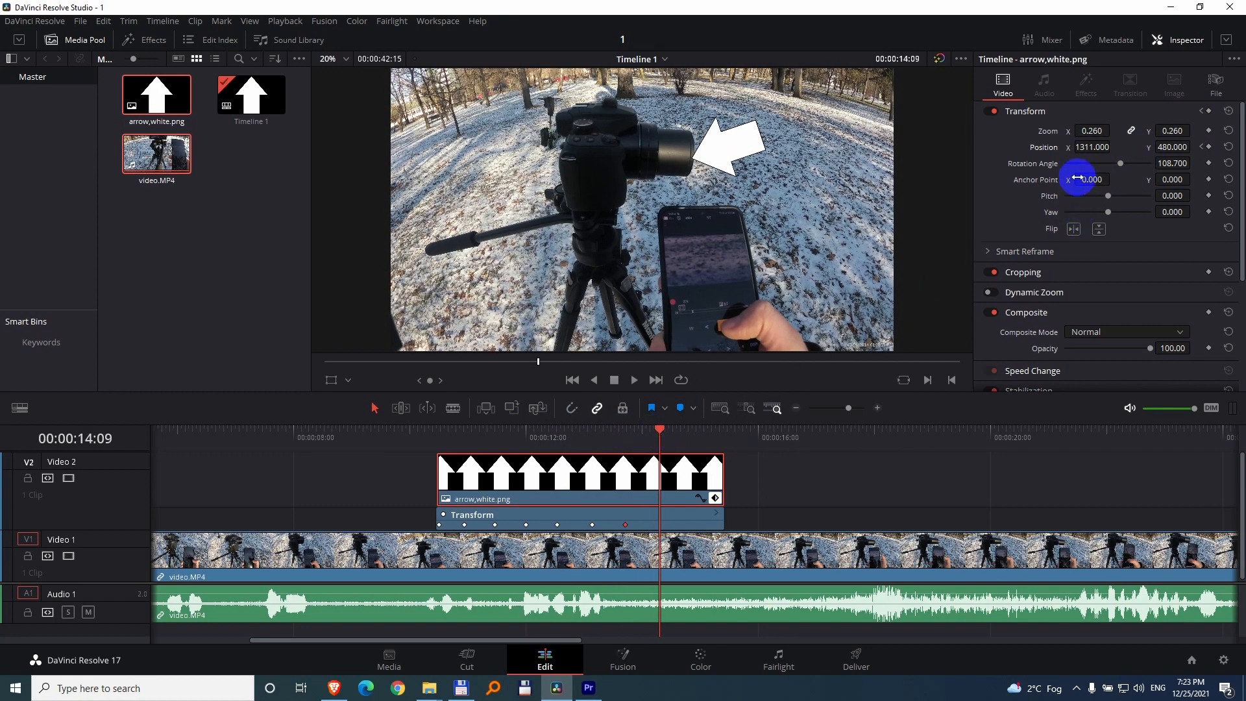
{"action": "left_click_drag", "start_coordinate": [1090, 147], "coordinate": [1175, 149]}
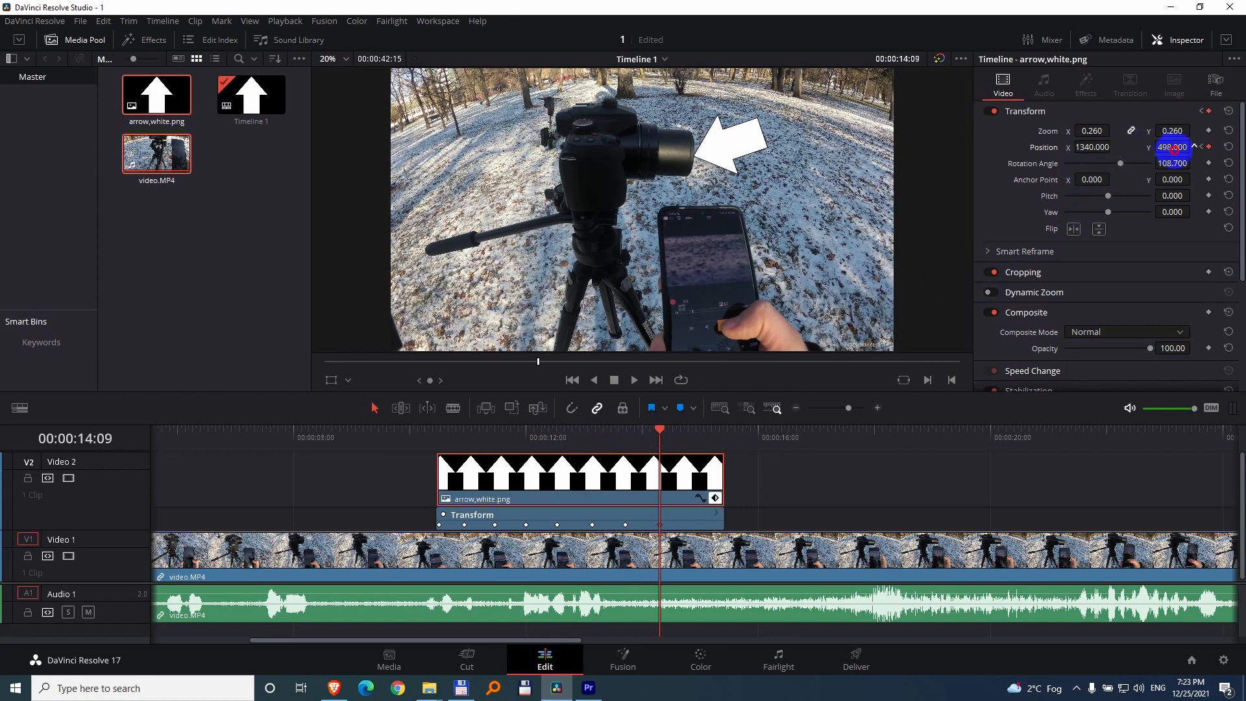
{"action": "left_click_drag", "start_coordinate": [659, 426], "coordinate": [693, 439]}
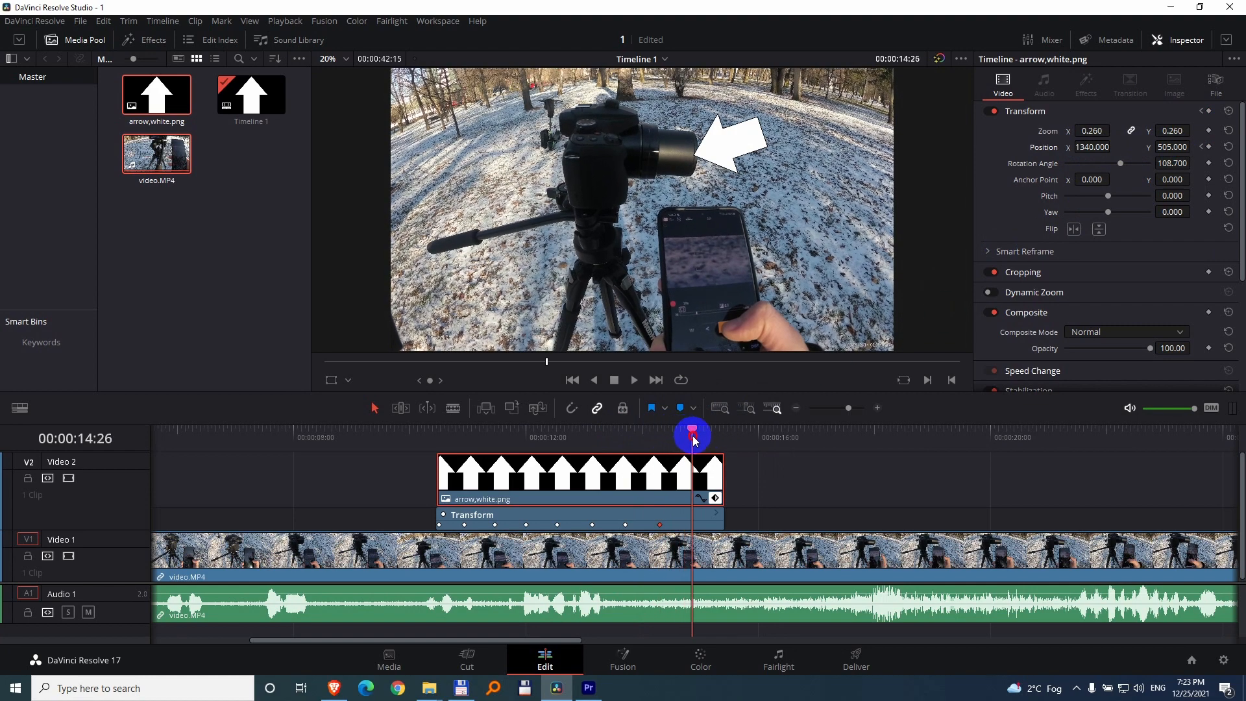
{"action": "left_click_drag", "start_coordinate": [1091, 146], "coordinate": [1125, 154]}
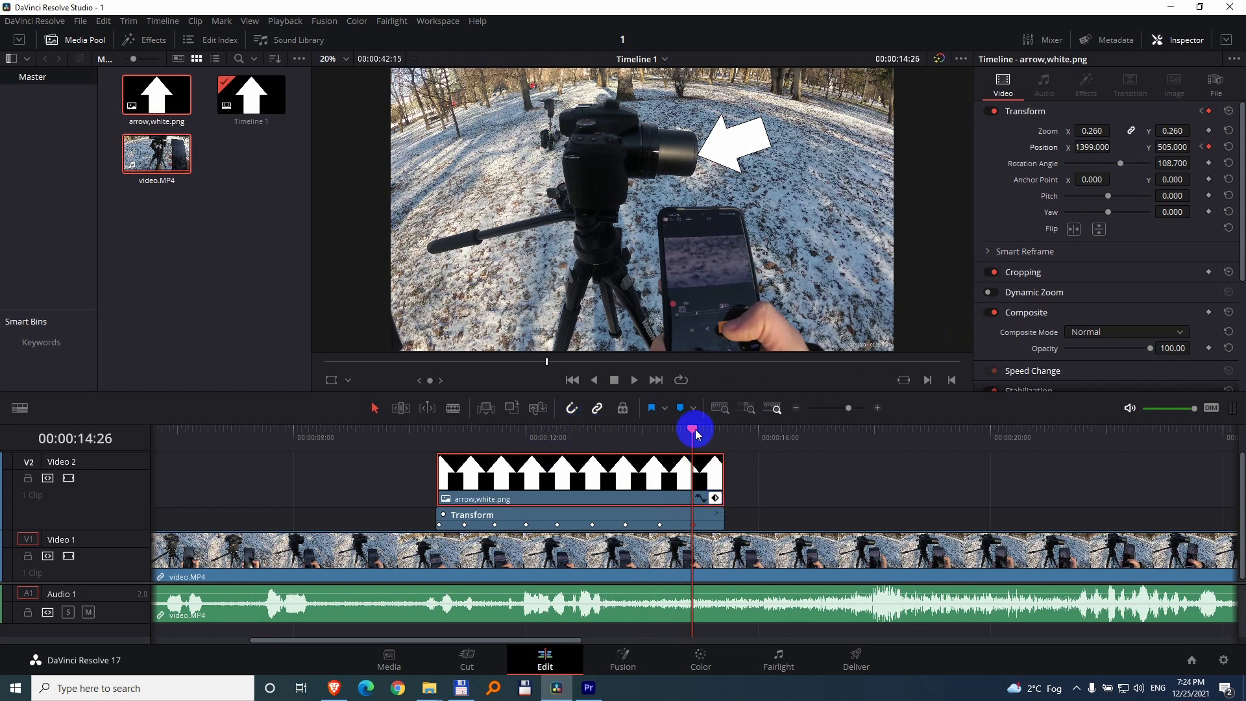
Step: Keyframe the arrow's position on the clip's last frame, 00:00:15:12, to X 1420, Y 531
{"action": "left_click_drag", "start_coordinate": [692, 433], "coordinate": [726, 431]}
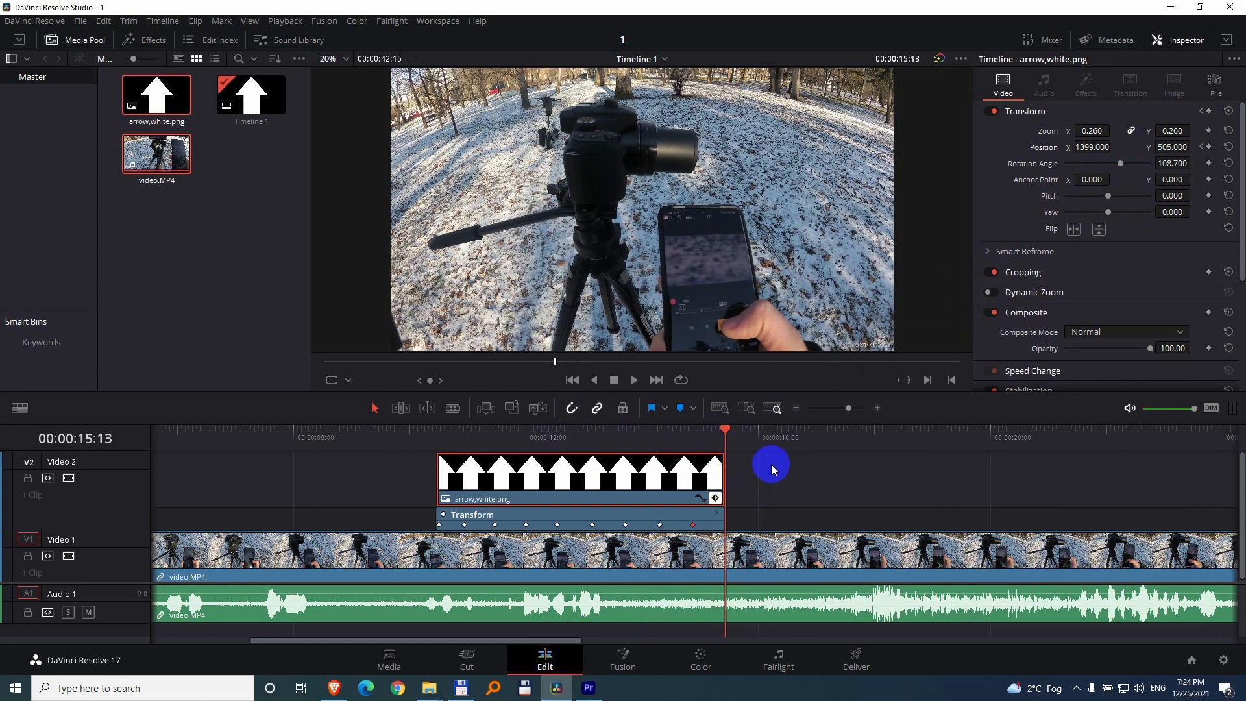
{"action": "key", "text": "Left"}
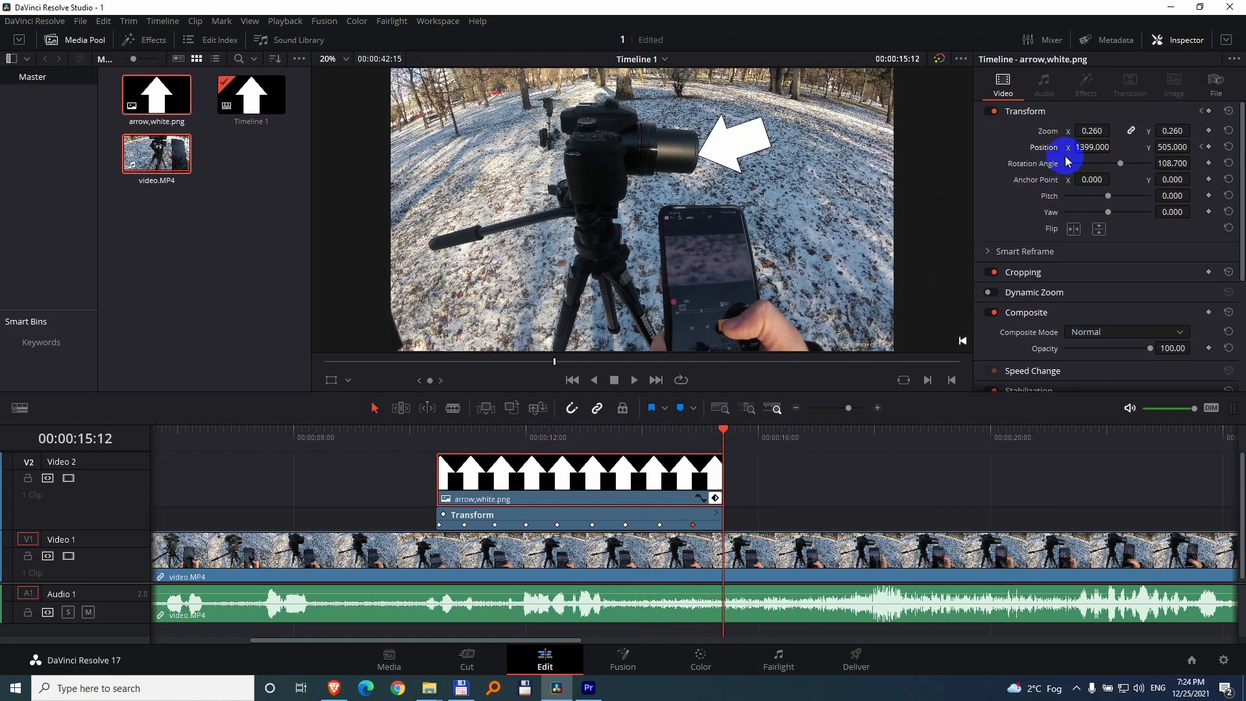
{"action": "left_click", "coordinate": [1092, 148]}
{"action": "type", "text": "1417"}
{"action": "key", "text": "Return"}
{"action": "left_click_drag", "start_coordinate": [1104, 148], "coordinate": [1192, 148]}
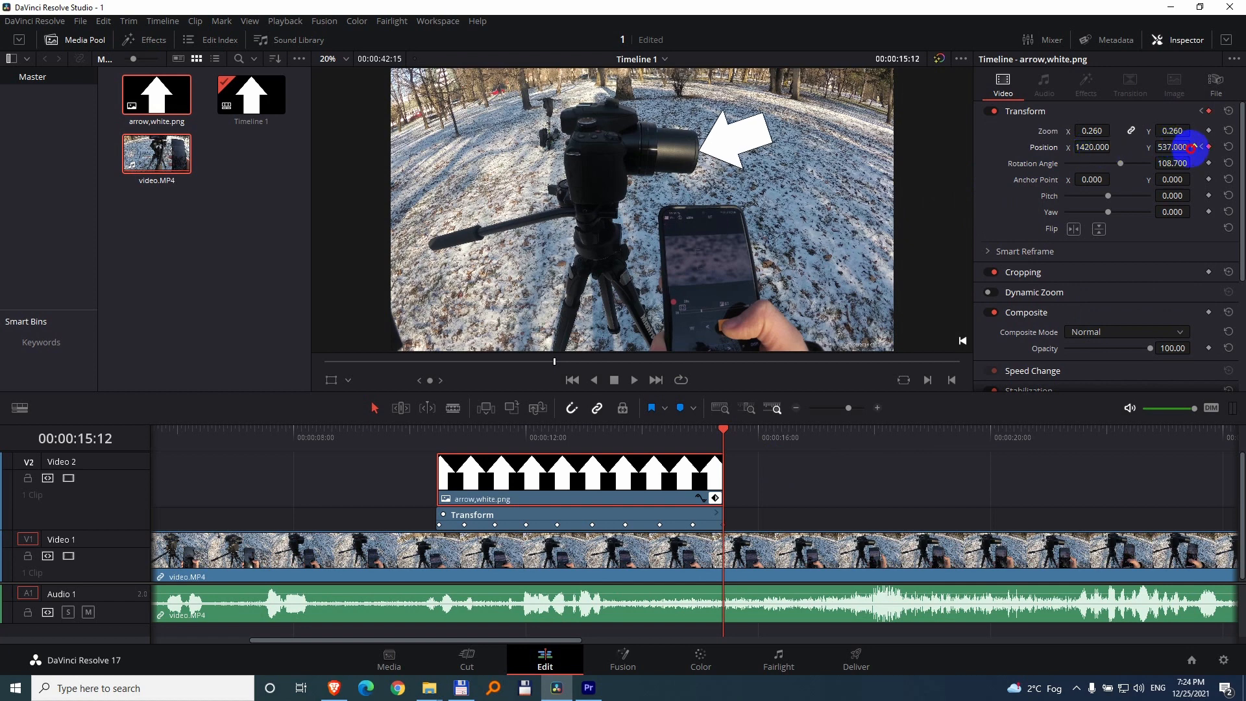
Step: Open the arrow clip's curve editor and select all of its position keyframes to look up their interpolation options
{"action": "left_click", "coordinate": [702, 499]}
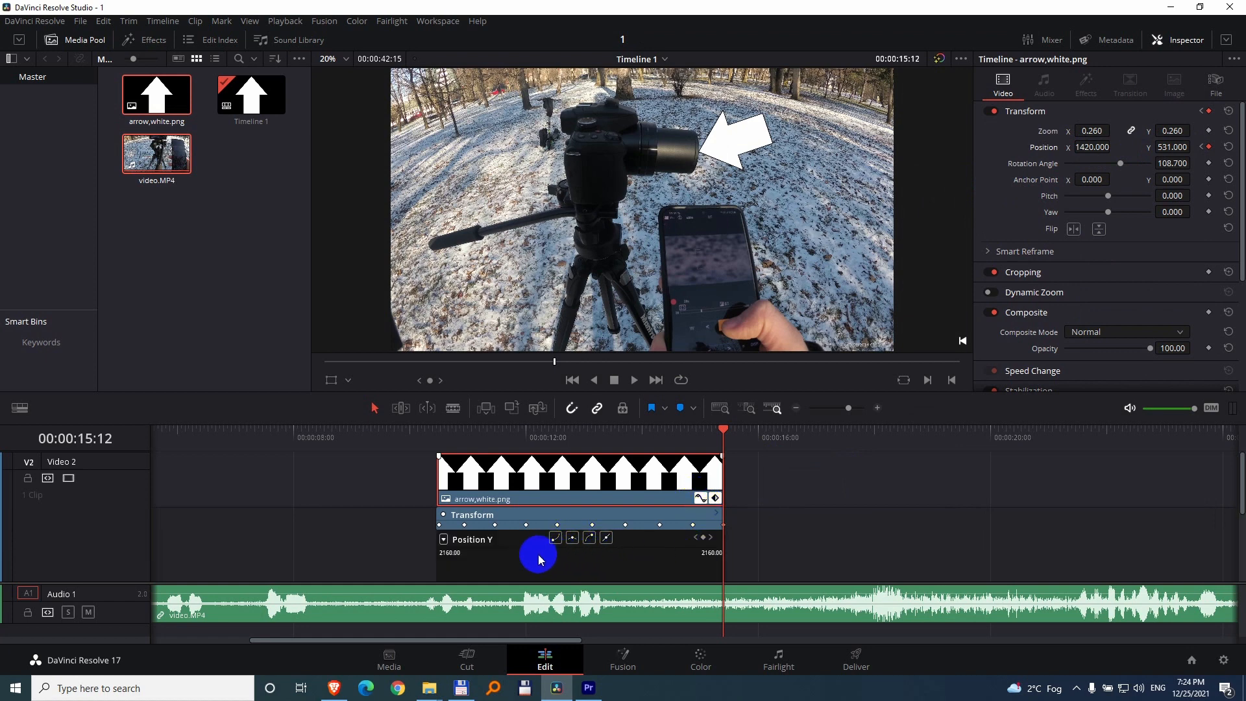
{"action": "left_click", "coordinate": [527, 525]}
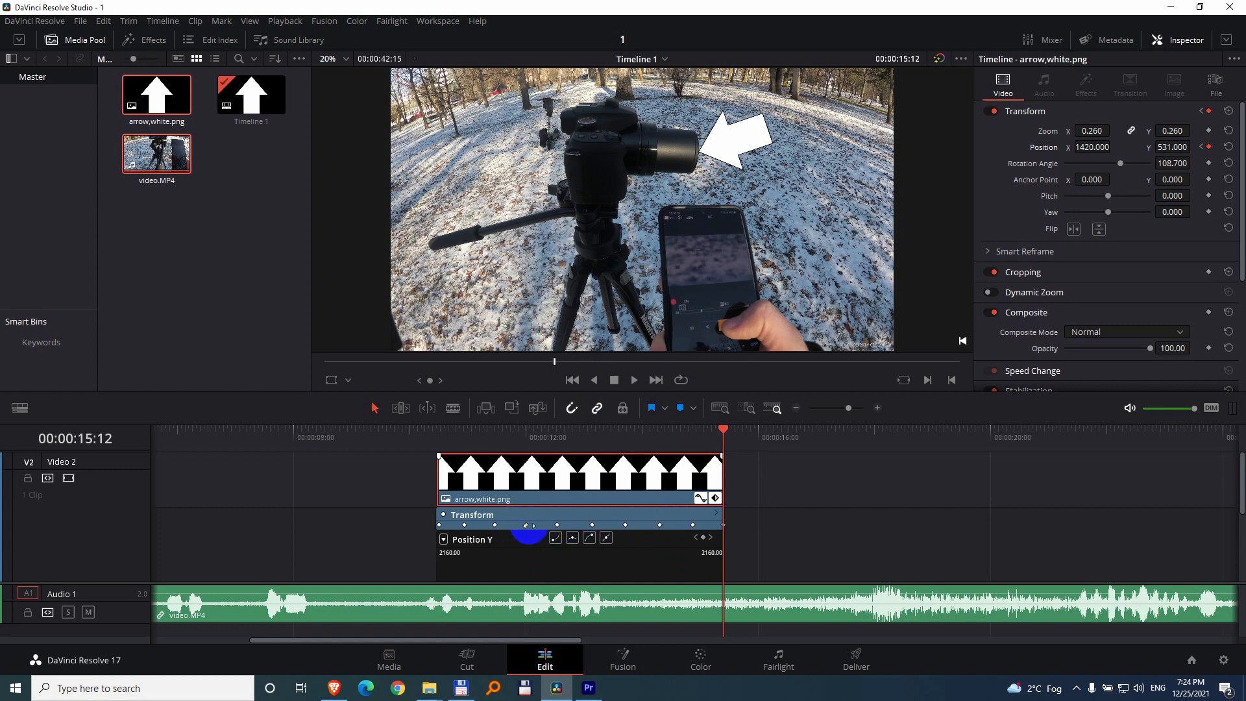
{"action": "left_click", "coordinate": [529, 556]}
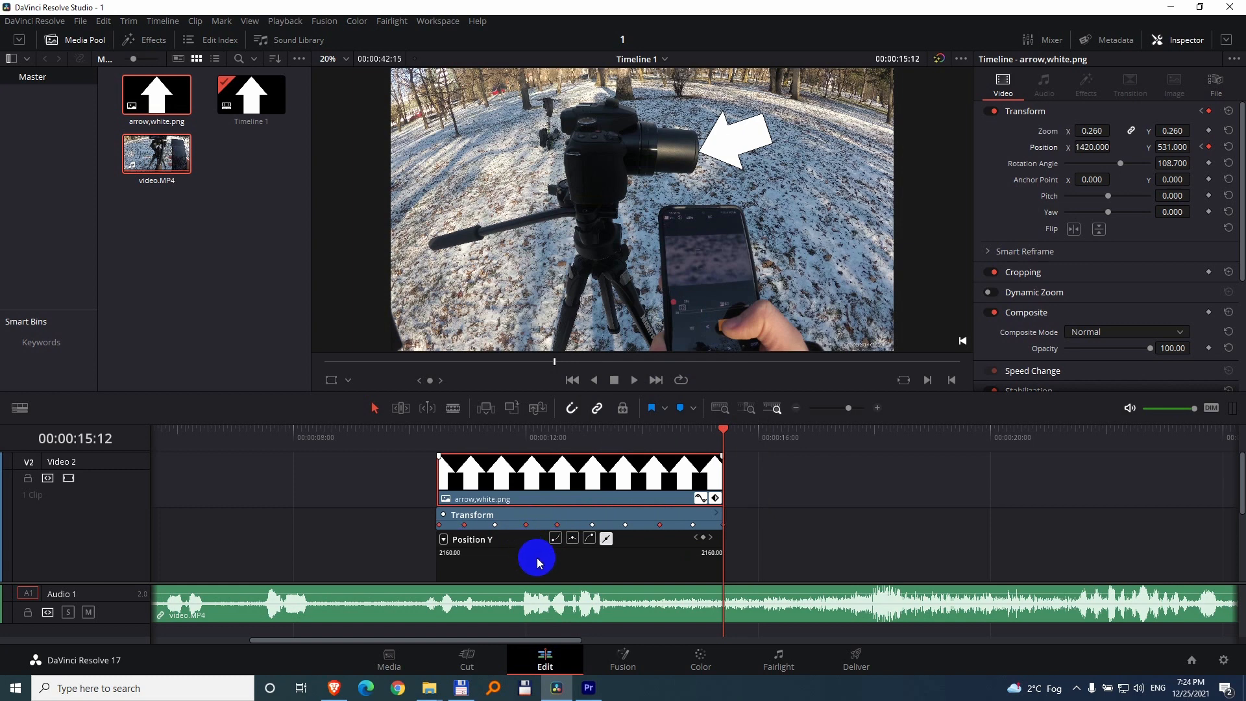
{"action": "left_click", "coordinate": [592, 524]}
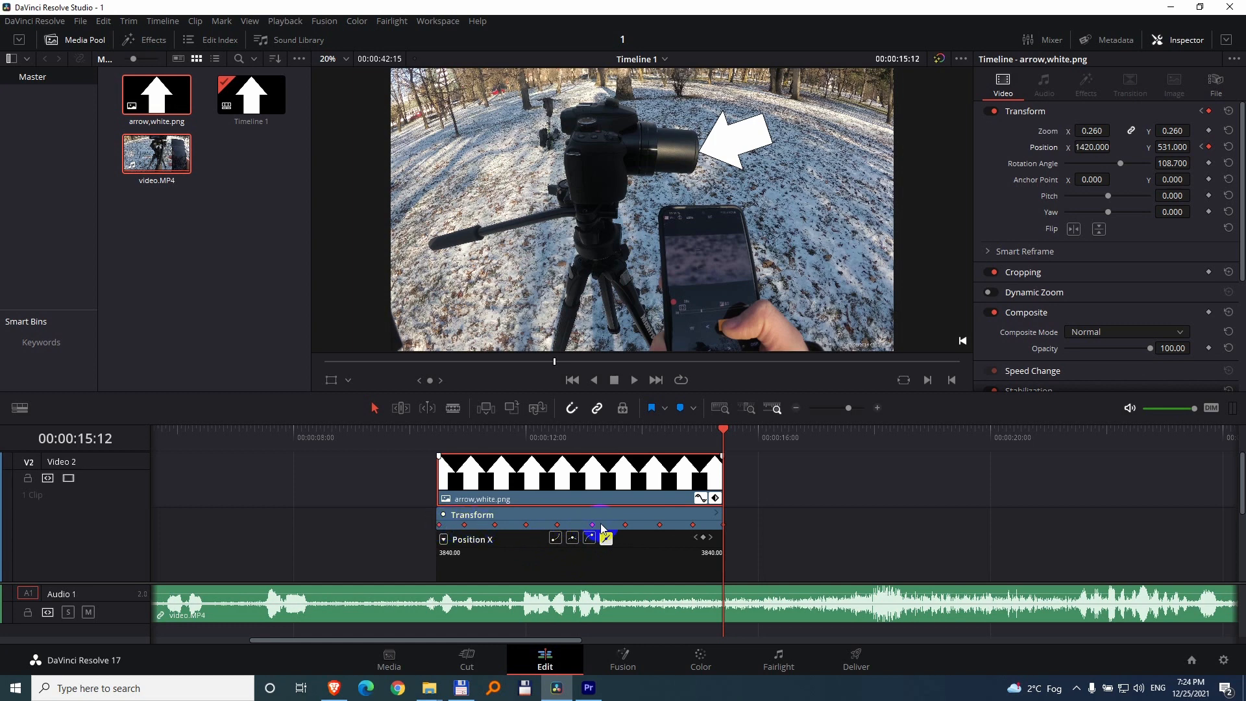
{"action": "left_click", "coordinate": [599, 580]}
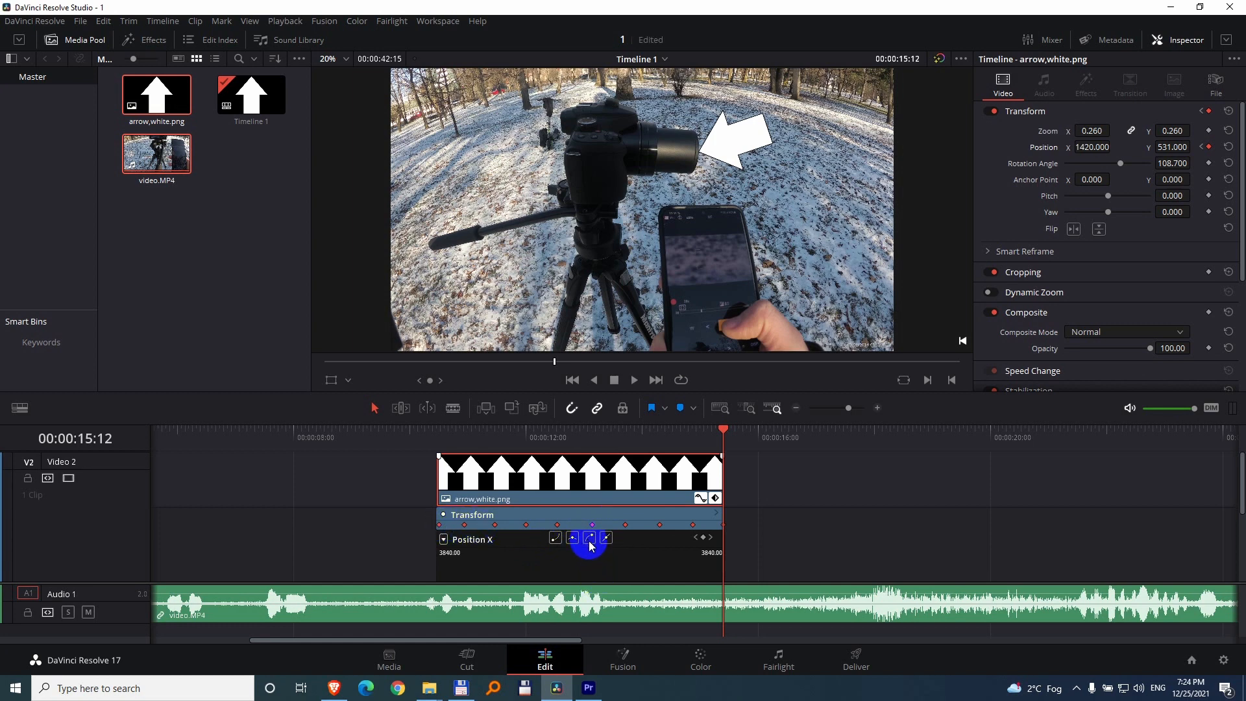
{"action": "left_click", "coordinate": [589, 567]}
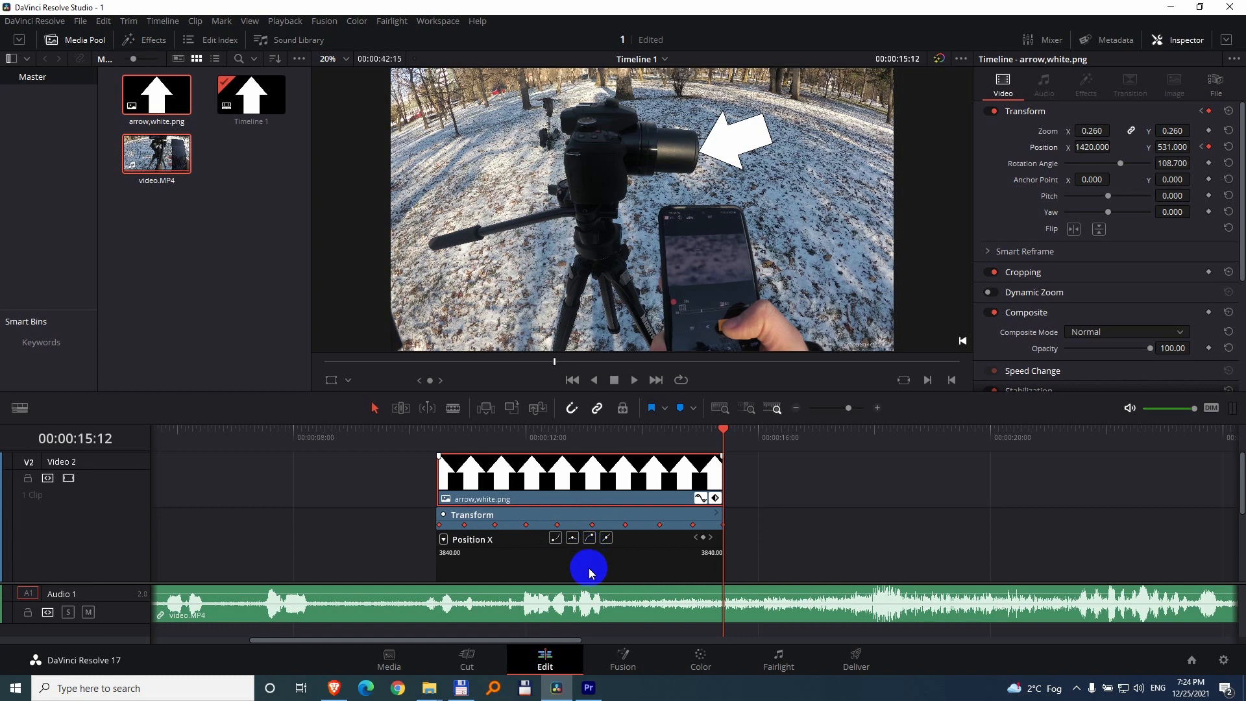
{"action": "right_click", "coordinate": [528, 558]}
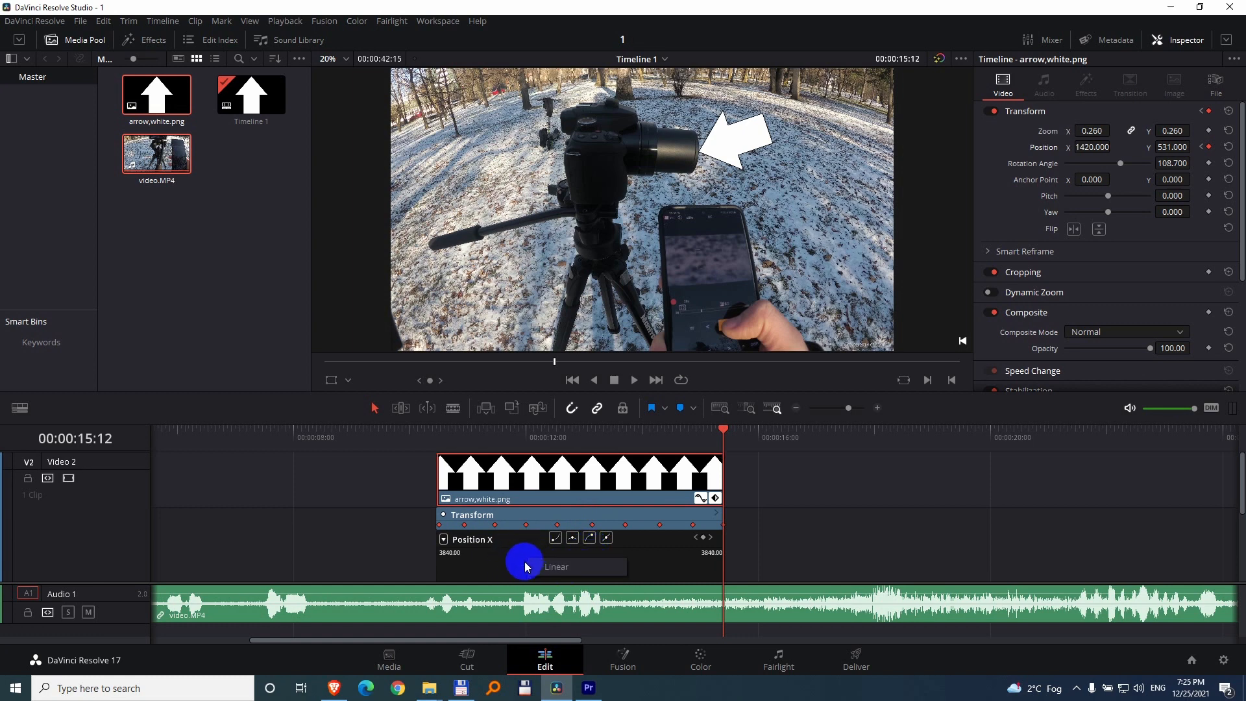
{"action": "left_click", "coordinate": [514, 558]}
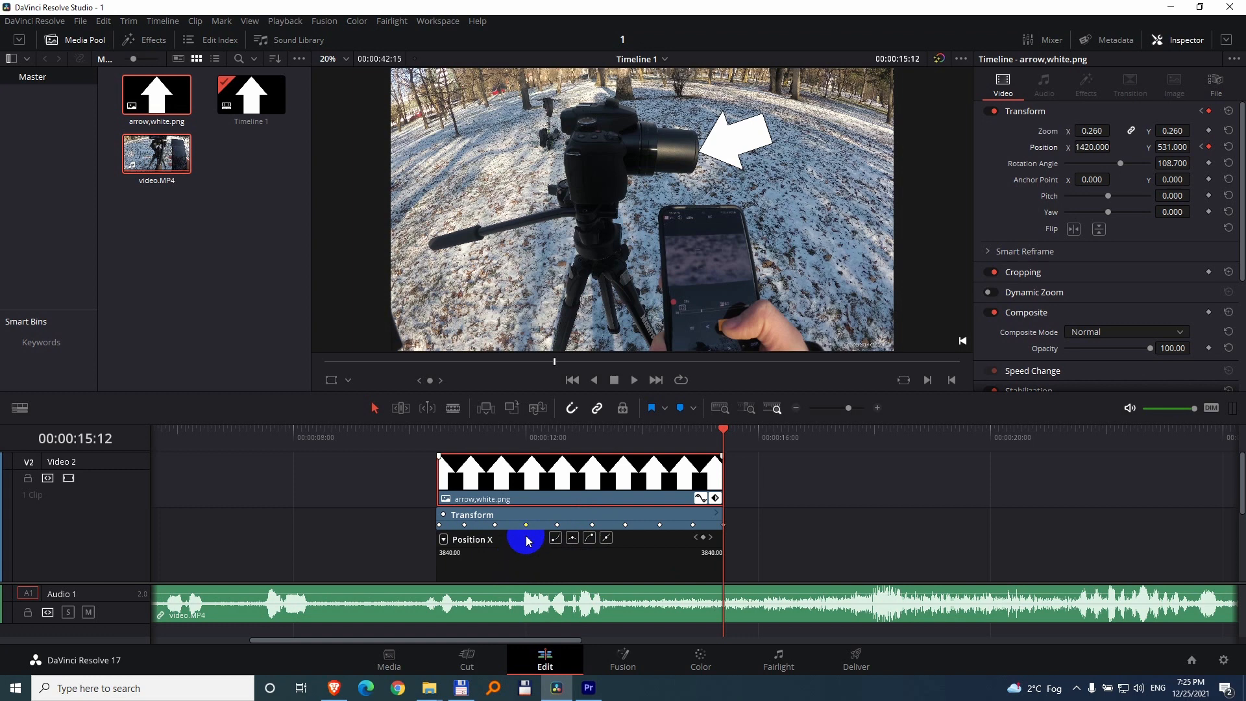
Step: Set the arrow's fourth position keyframe, near 00:00:12:00, to Ease In and Out interpolation
{"action": "right_click", "coordinate": [523, 553]}
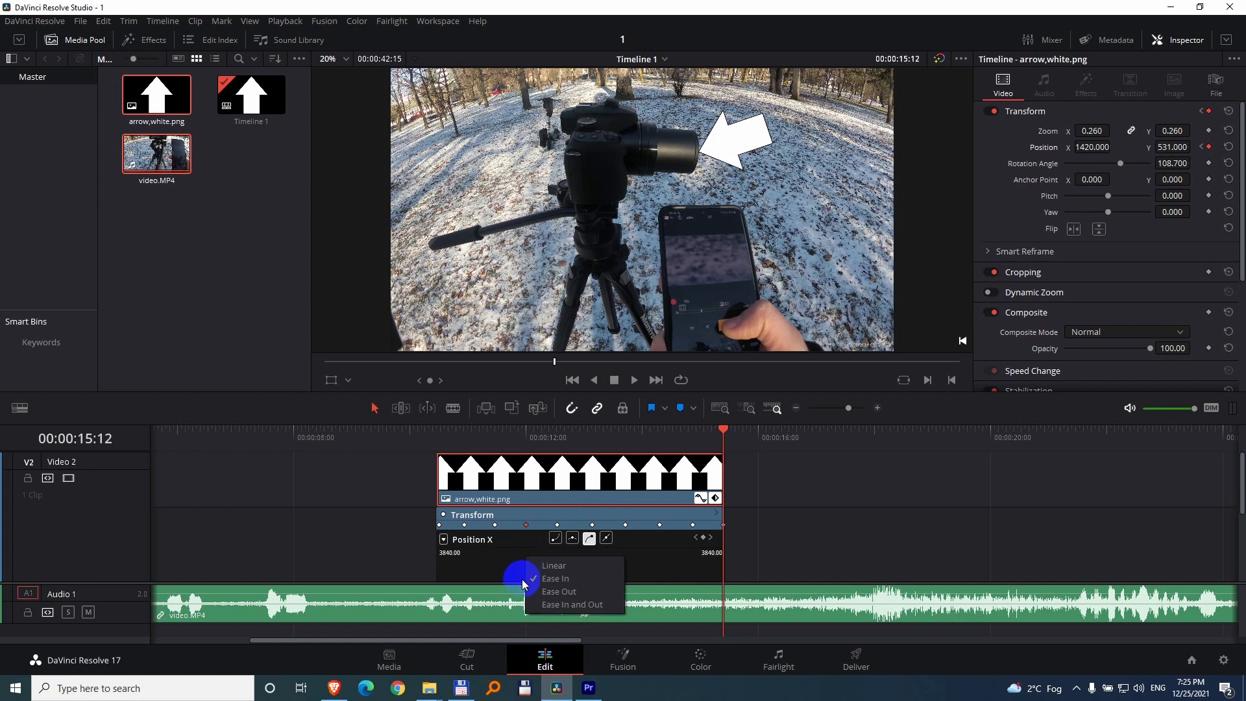
{"action": "left_click", "coordinate": [506, 559]}
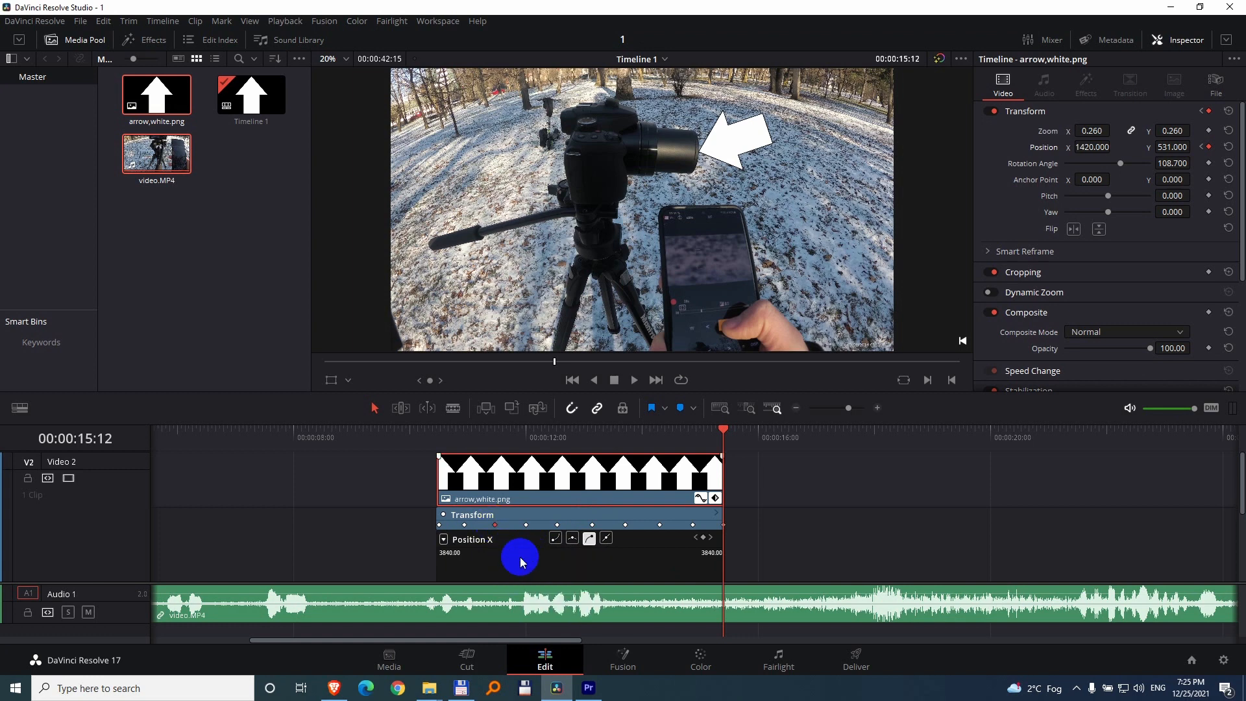
{"action": "right_click", "coordinate": [521, 561]}
{"action": "left_click", "coordinate": [491, 567]}
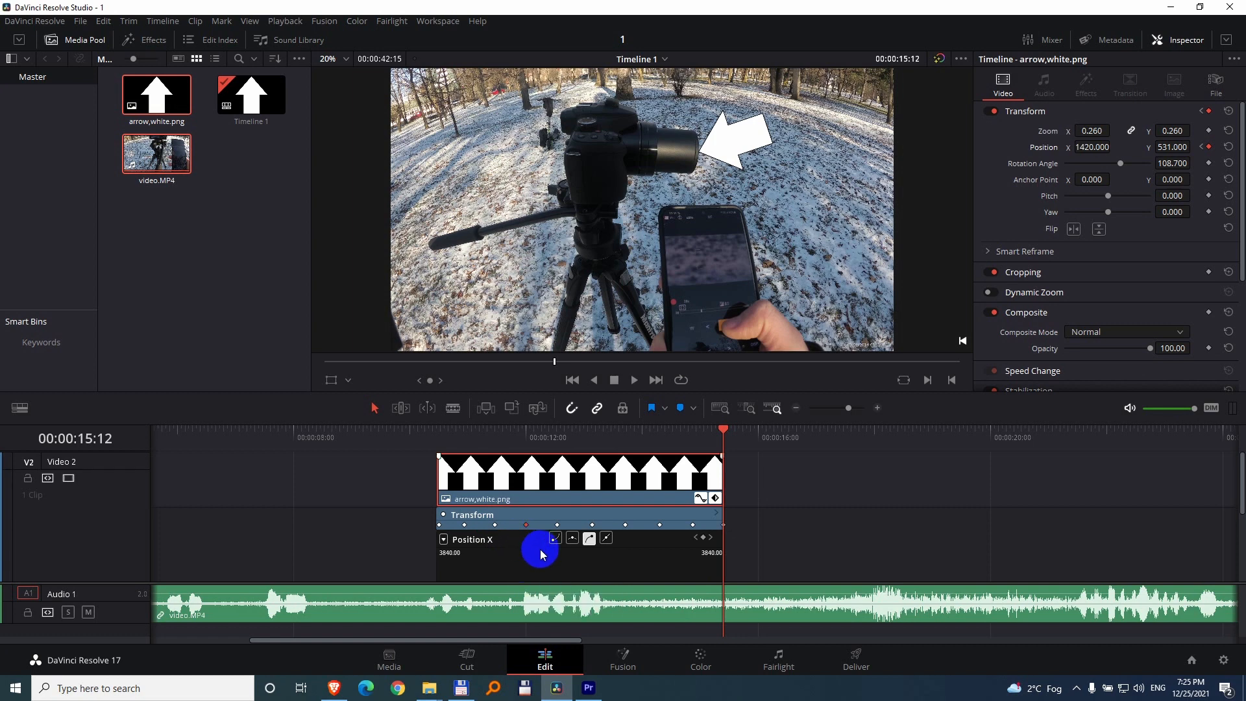
{"action": "left_click", "coordinate": [573, 540]}
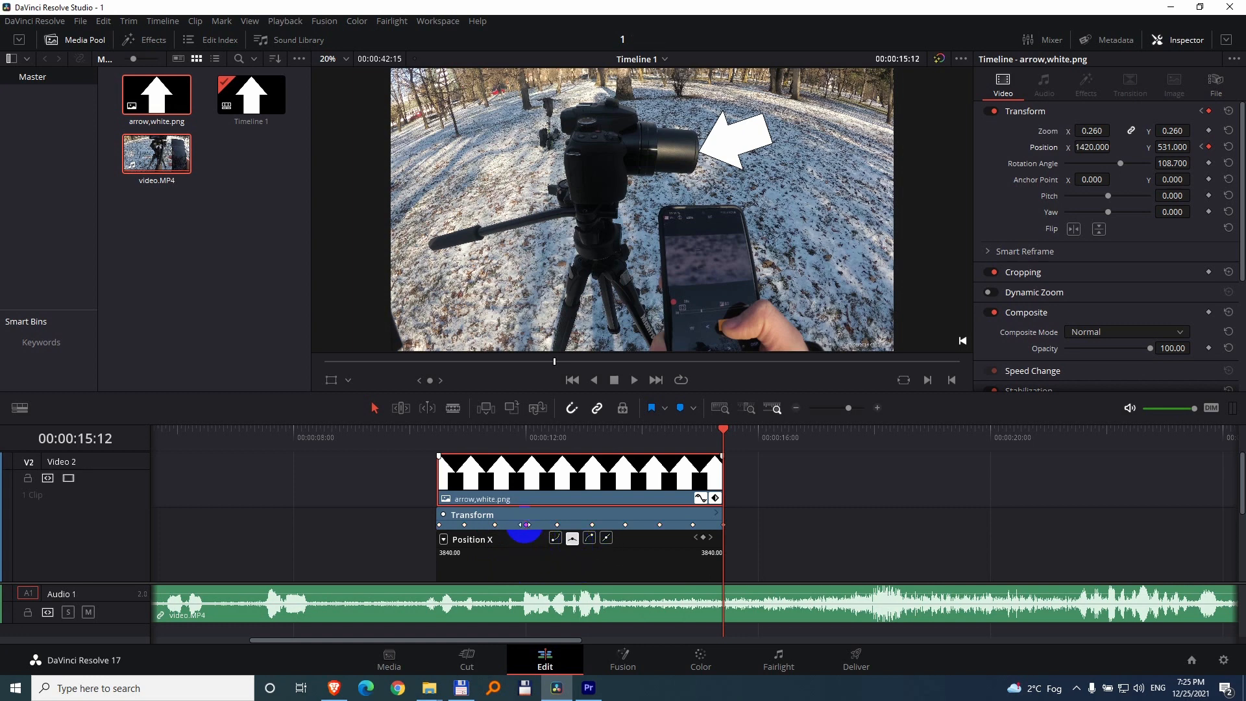
{"action": "right_click", "coordinate": [526, 526]}
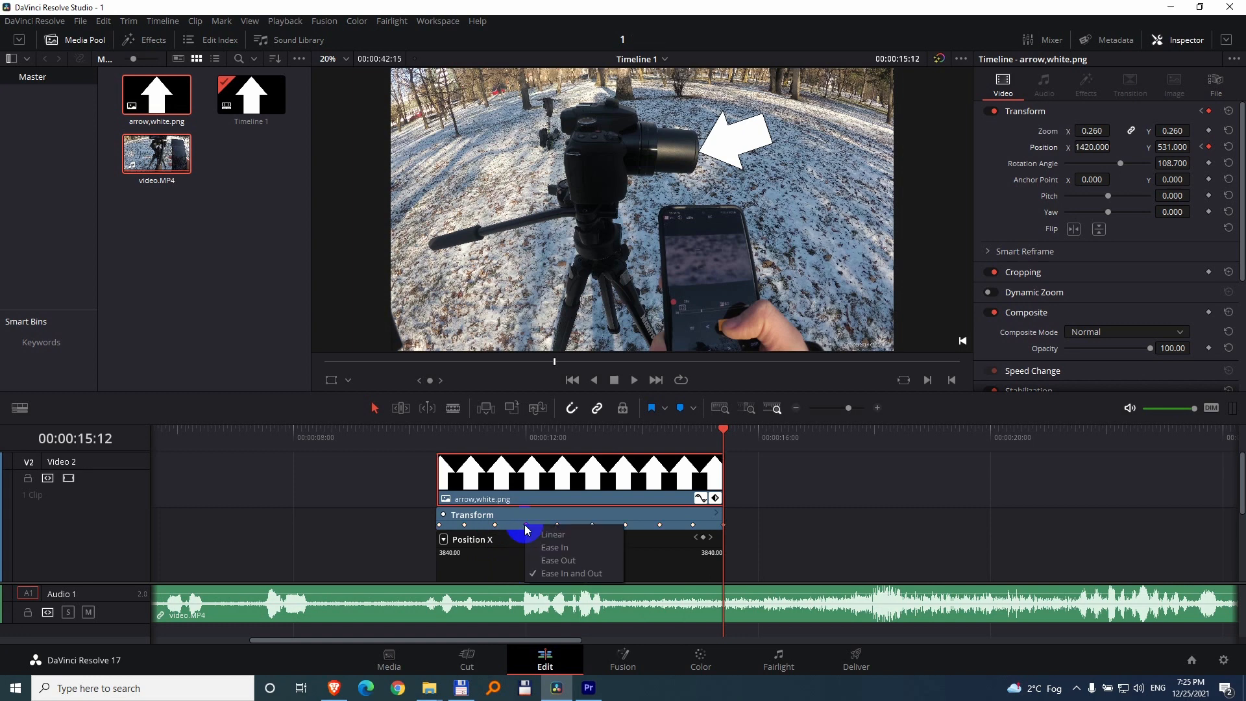
{"action": "left_click", "coordinate": [605, 574]}
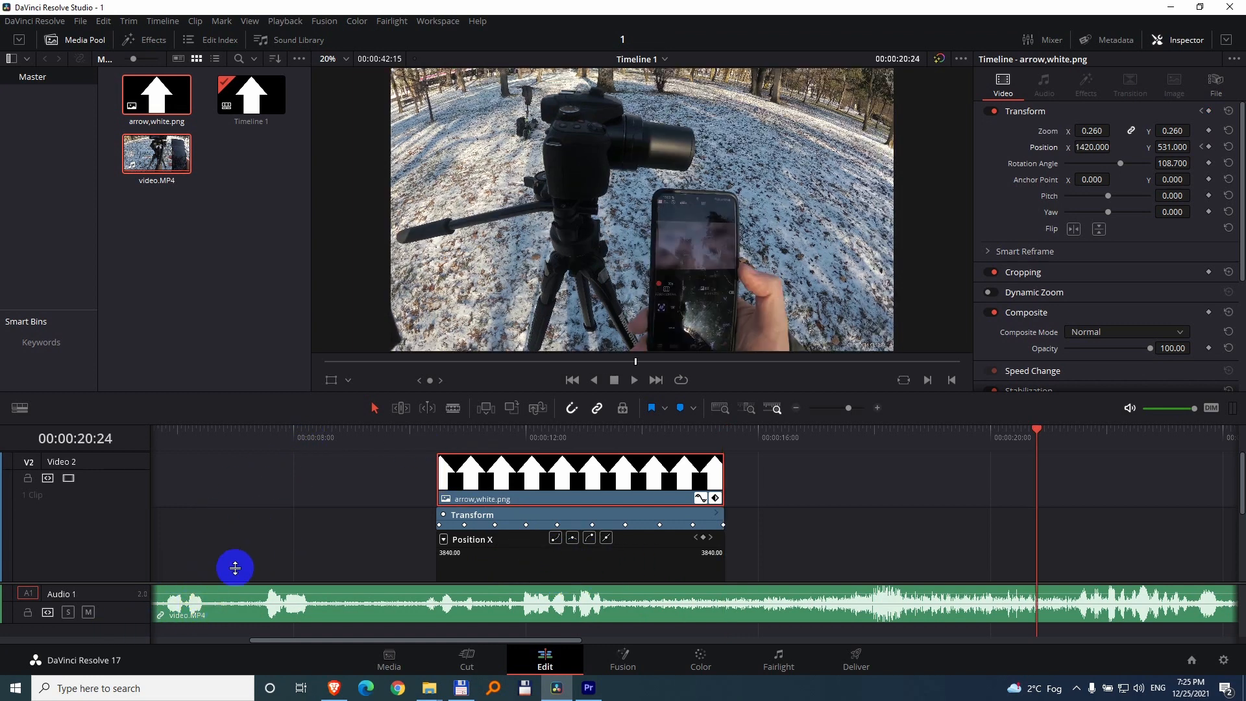
Step: Mute Audio 1 and play the timeline from 00:00:06:28, replaying the arrow section to review how it follows the lens
{"action": "left_click", "coordinate": [89, 613]}
{"action": "left_click", "coordinate": [232, 434]}
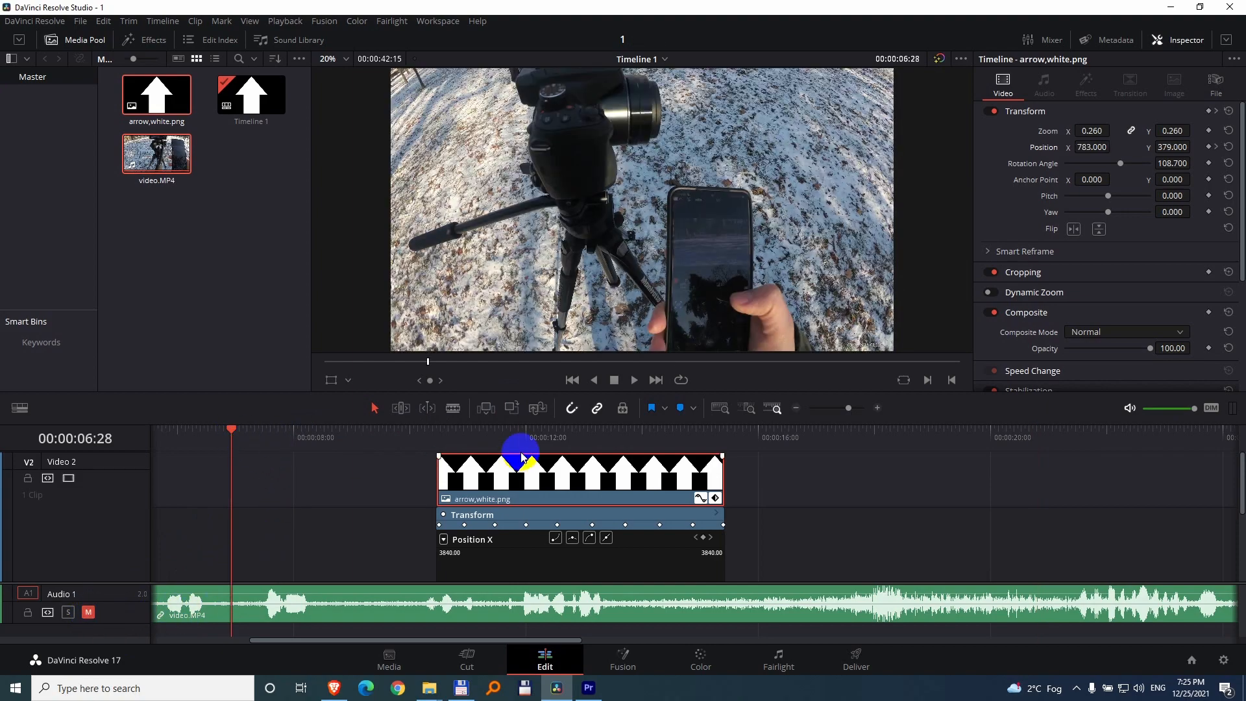
{"action": "left_click", "coordinate": [633, 383]}
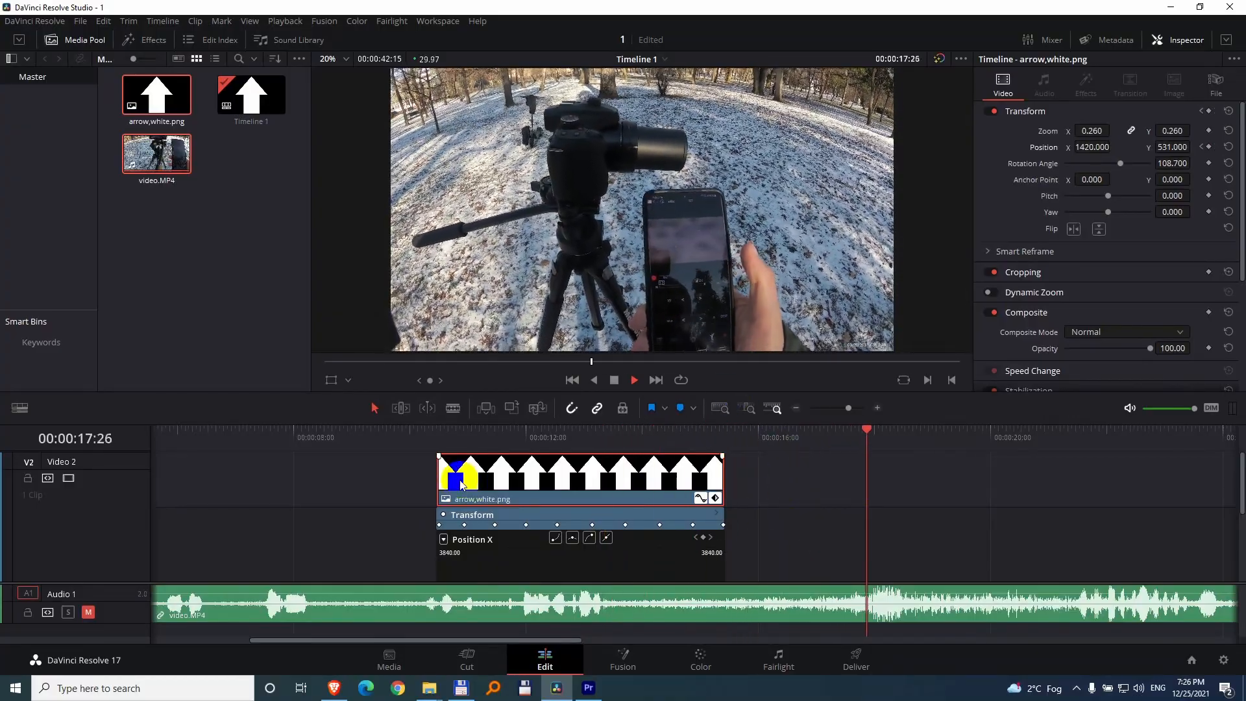
{"action": "left_click", "coordinate": [308, 442]}
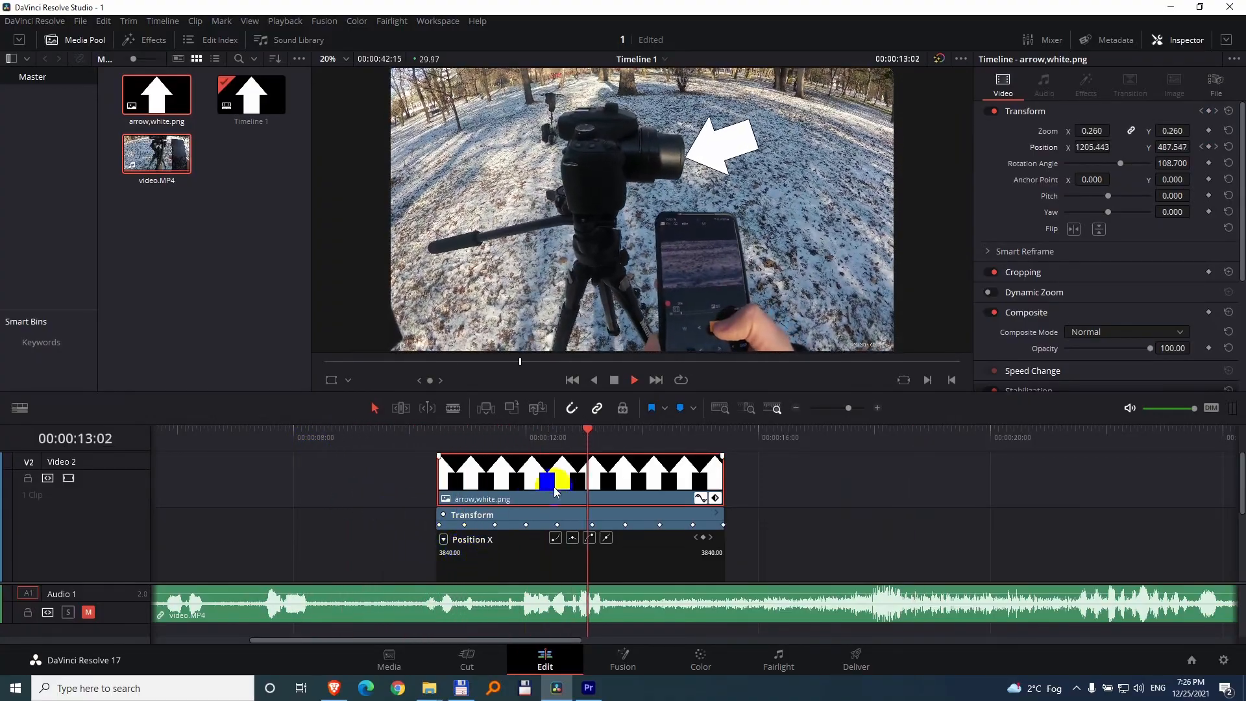
Step: Step through the arrow's position keyframes from 00:00:12:16 to 00:00:13:21 and check its alignment with the lens
{"action": "left_click", "coordinate": [598, 539]}
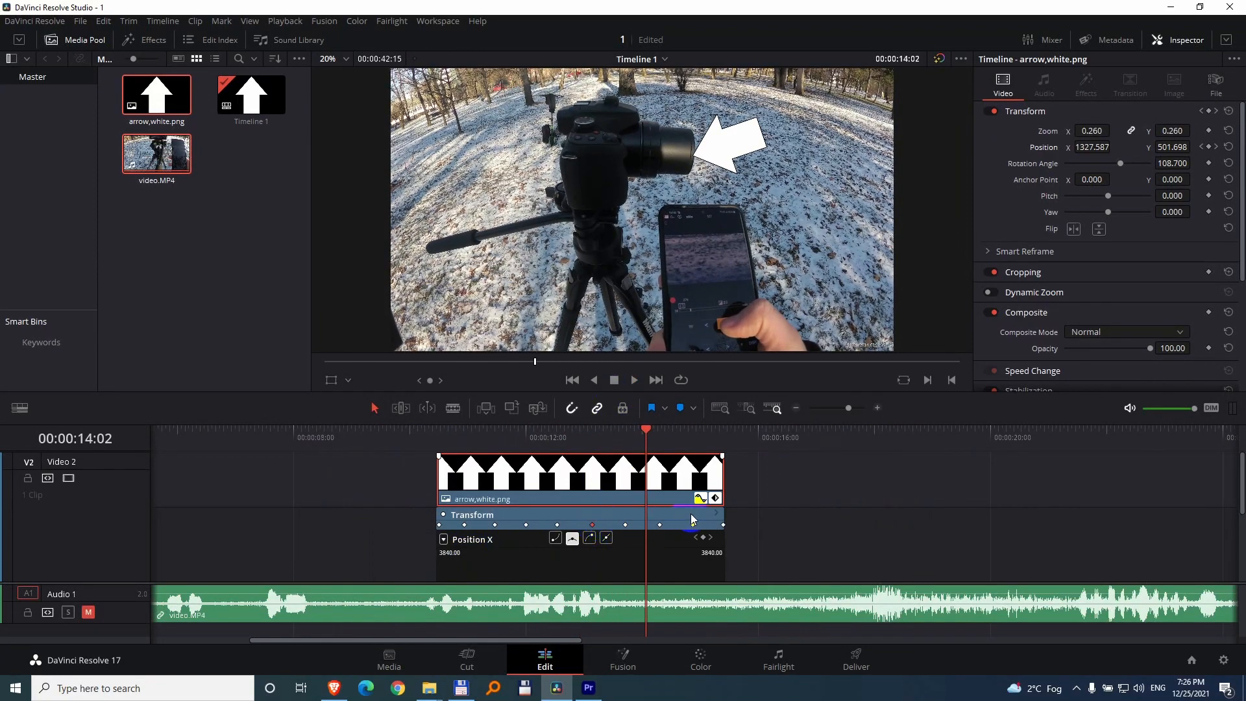
{"action": "left_click", "coordinate": [1217, 147]}
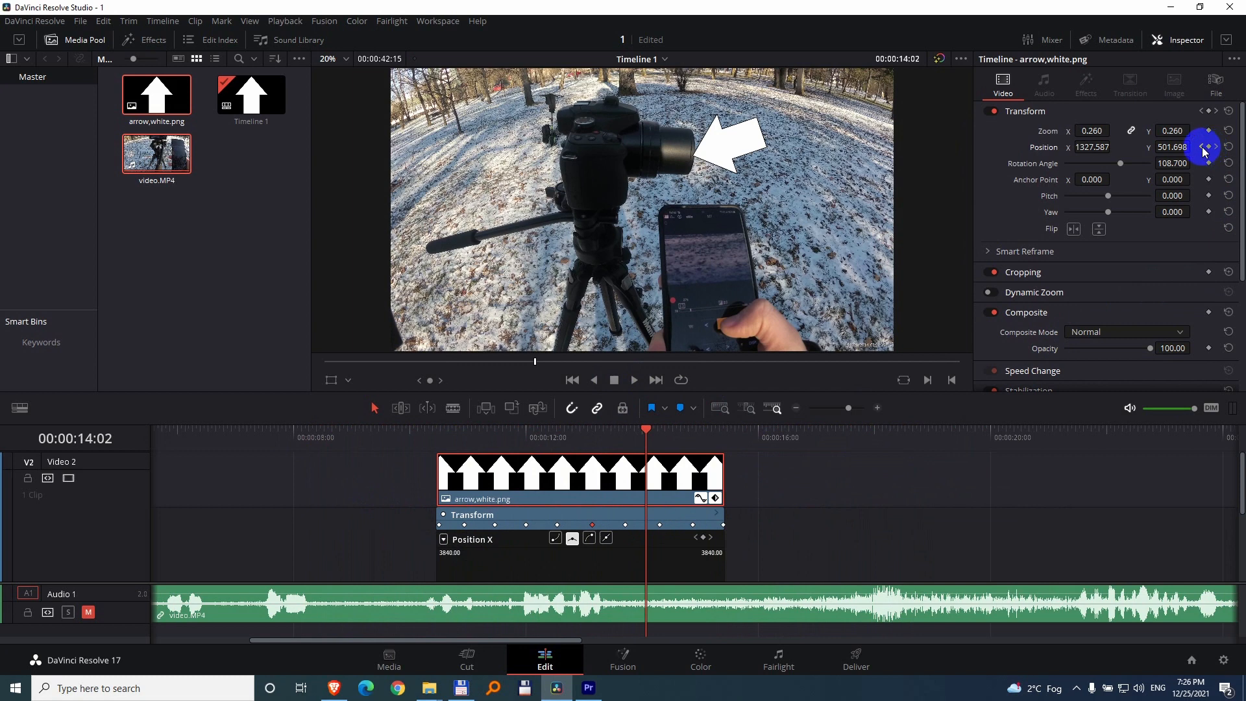
{"action": "left_click", "coordinate": [1202, 148]}
{"action": "left_click", "coordinate": [1202, 147]}
{"action": "left_click", "coordinate": [1202, 148]}
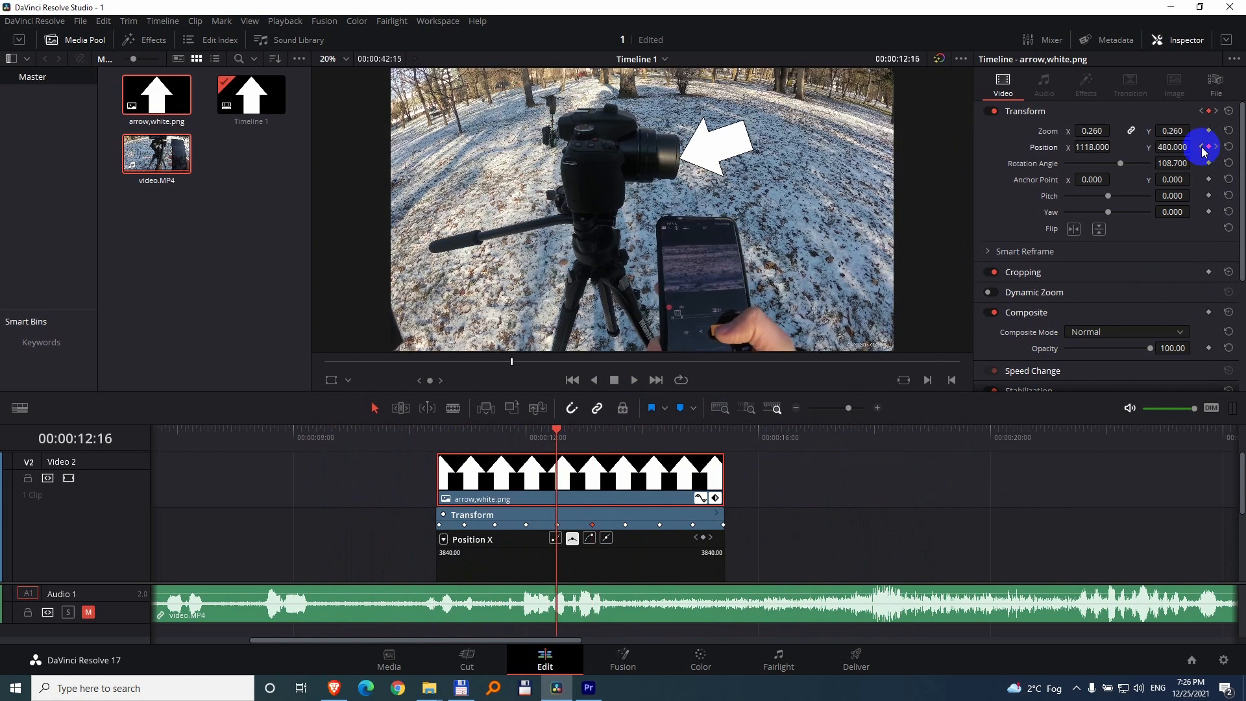
{"action": "left_click", "coordinate": [1216, 147]}
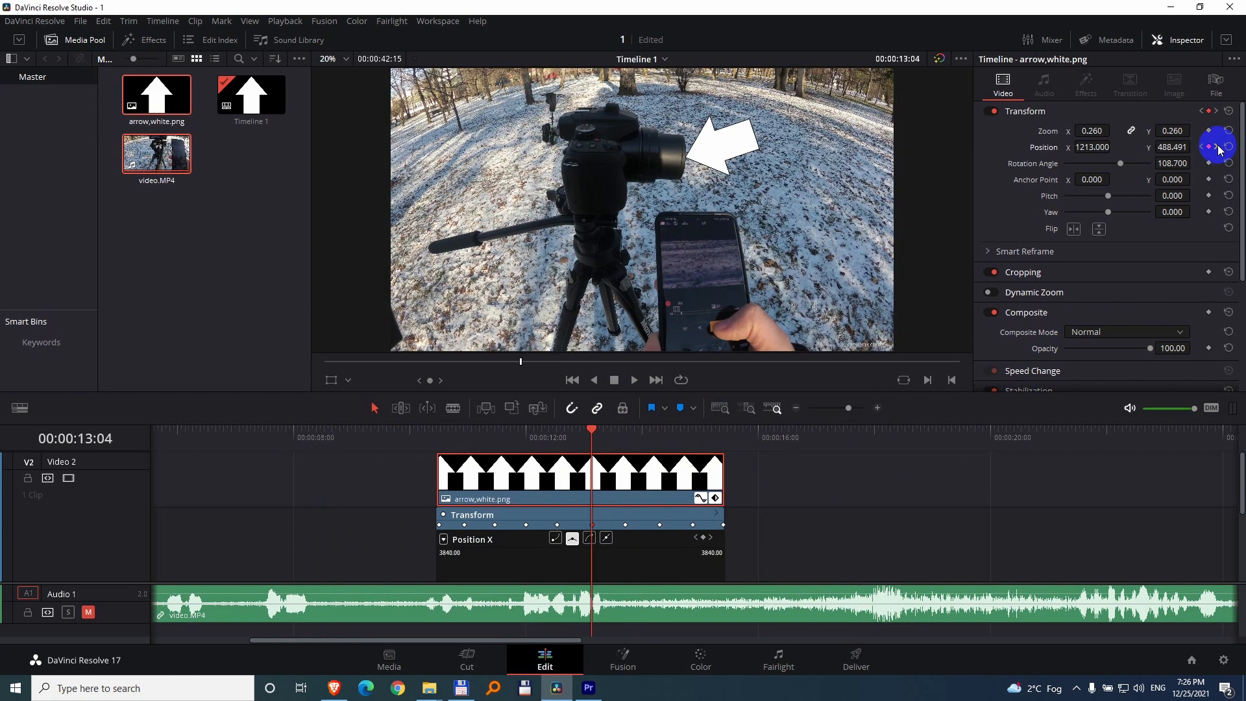
{"action": "left_click", "coordinate": [1216, 147]}
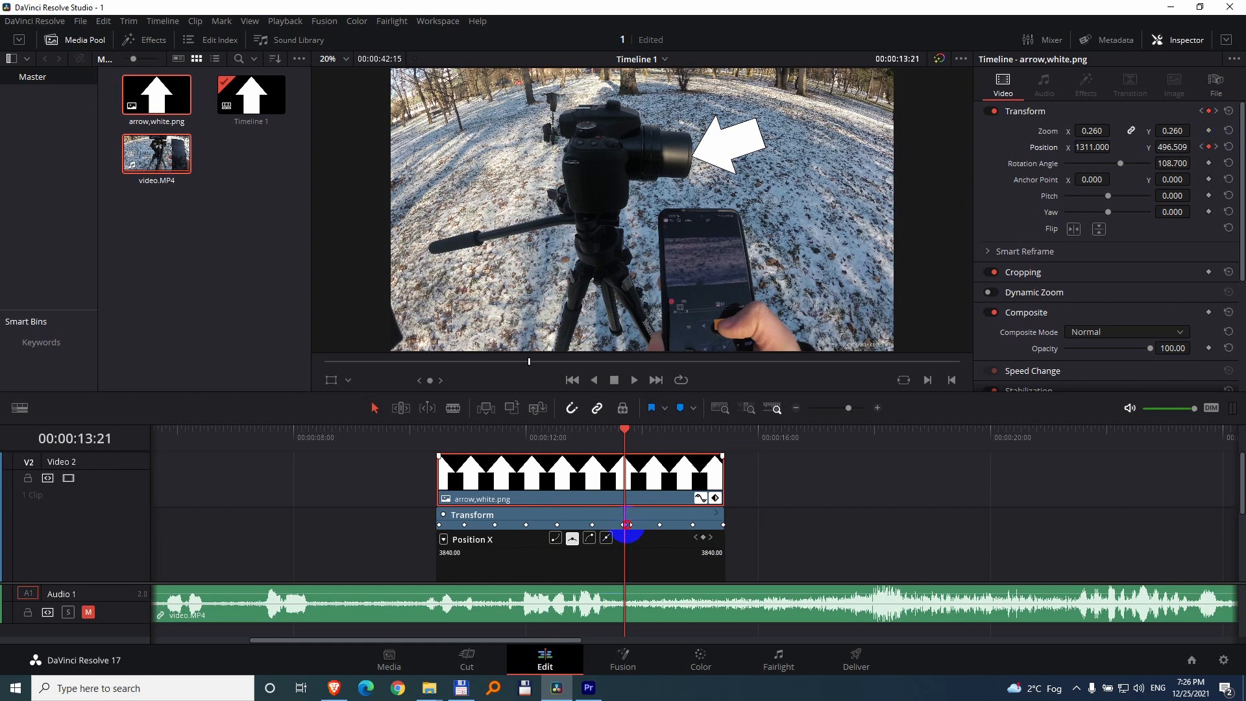
Step: Delete the arrow's position keyframes at 00:00:13:21 and 00:00:14:09
{"action": "right_click", "coordinate": [627, 526]}
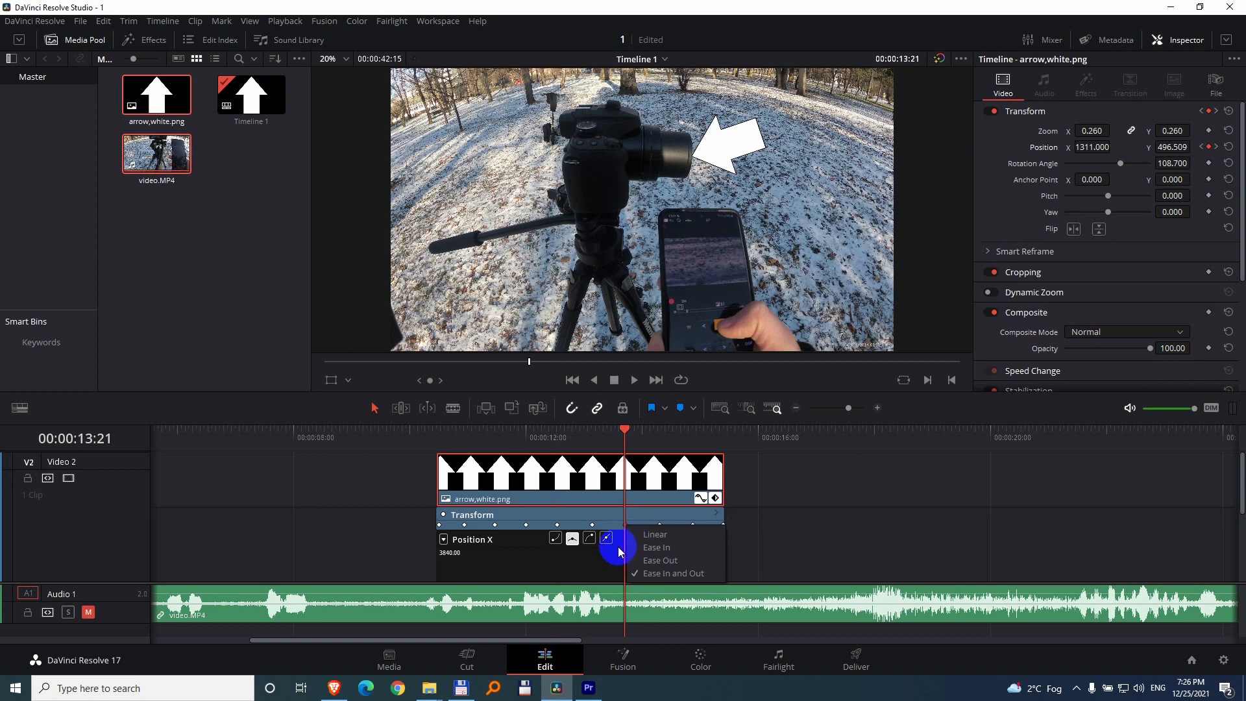
{"action": "left_click", "coordinate": [620, 552]}
{"action": "left_click", "coordinate": [627, 527]}
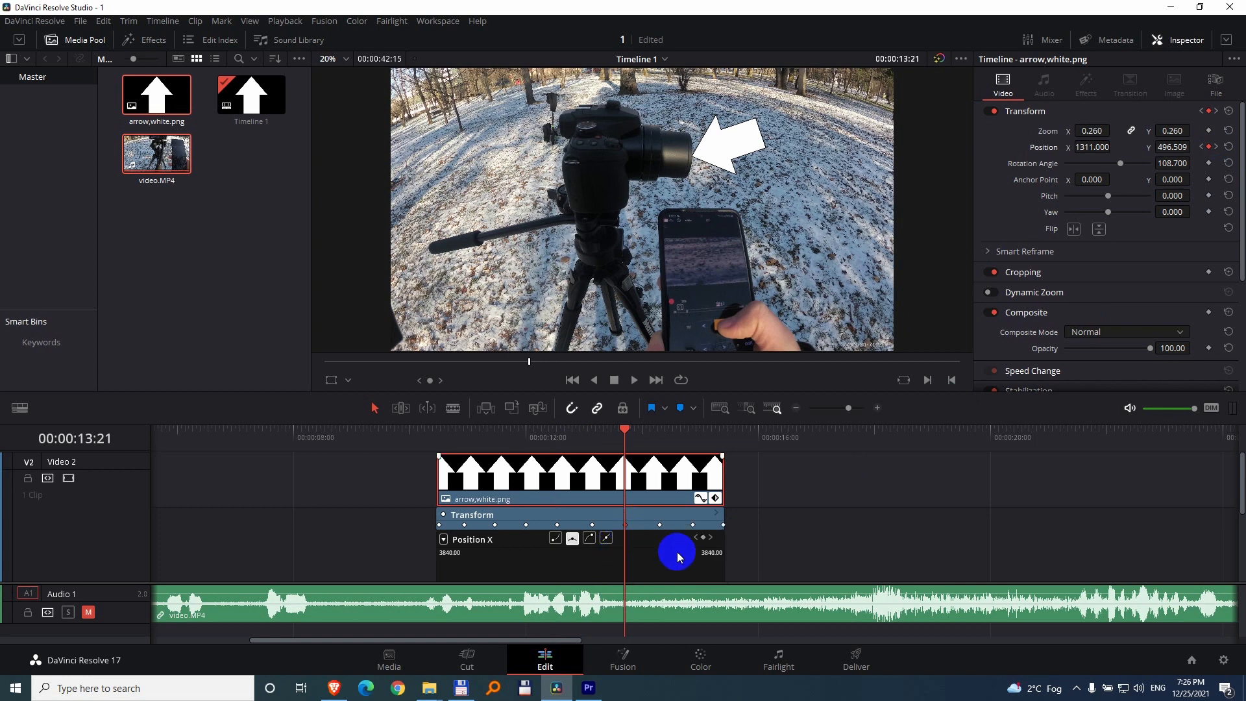
{"action": "key", "text": "Delete"}
{"action": "left_click", "coordinate": [1216, 147]}
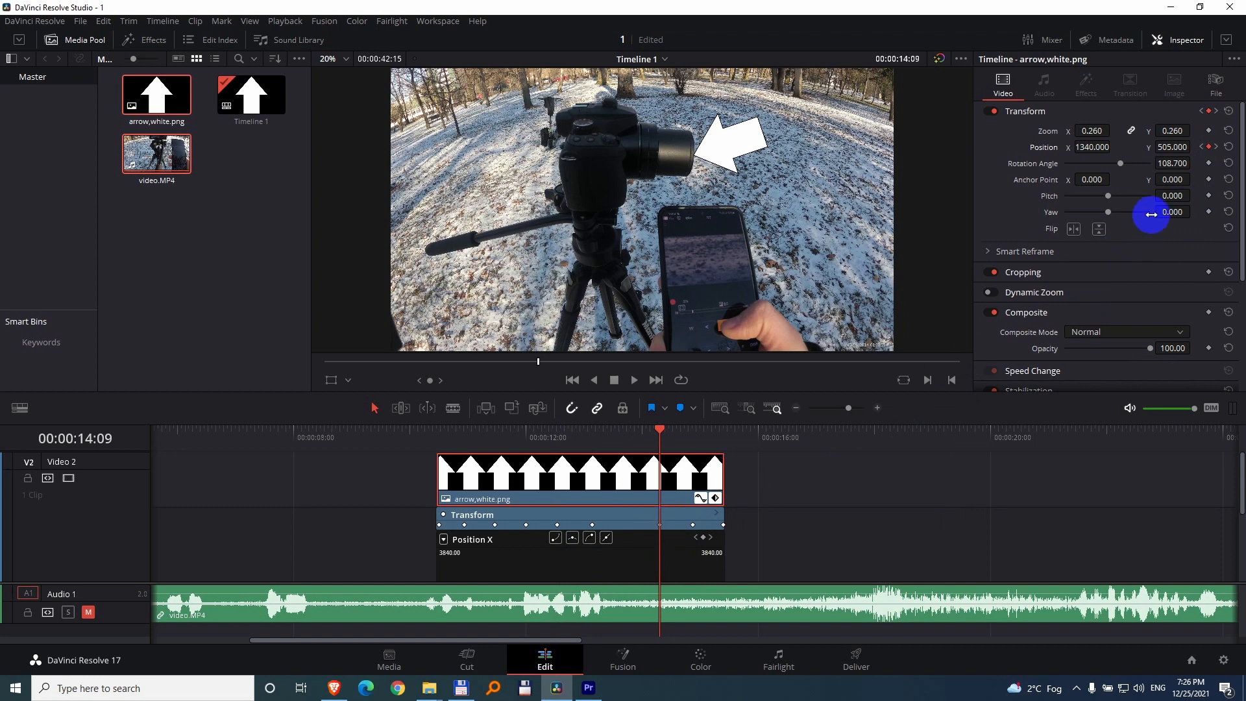
{"action": "left_click", "coordinate": [1210, 148]}
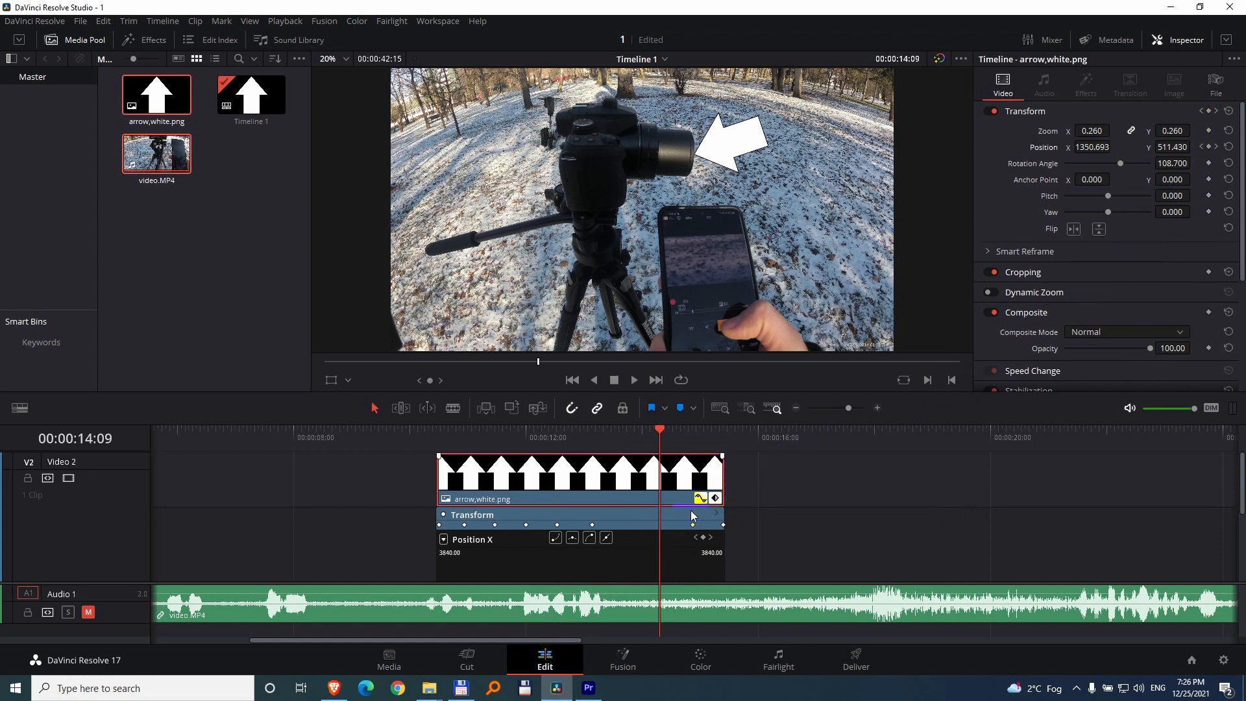